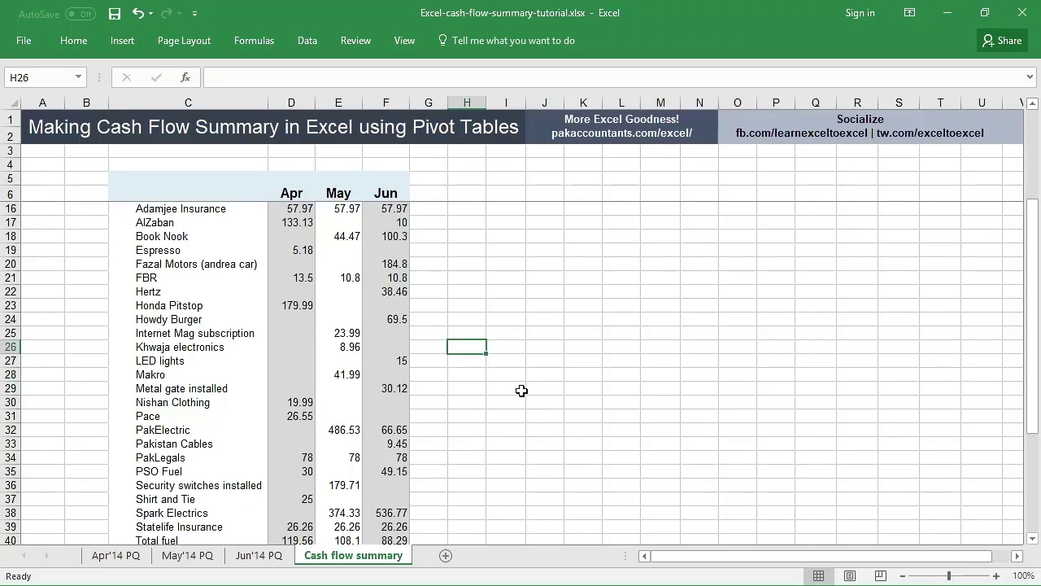
Review the finished cash flow summary's payments and closing balances, and examine the April, May and June transaction sheets in the raw workbook.
scroll(311, 390, down, 5)
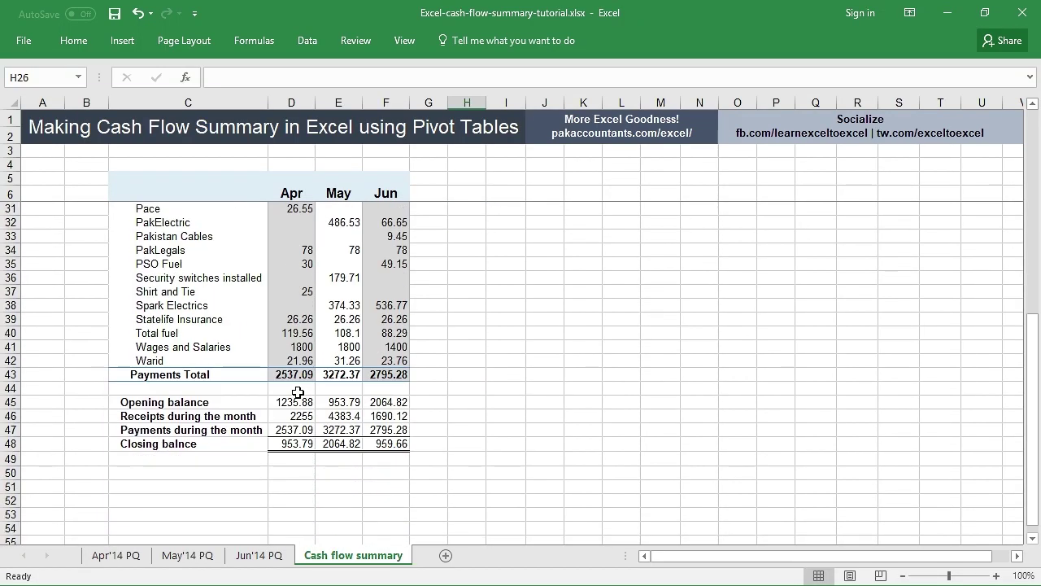
scroll(298, 388, up, 6)
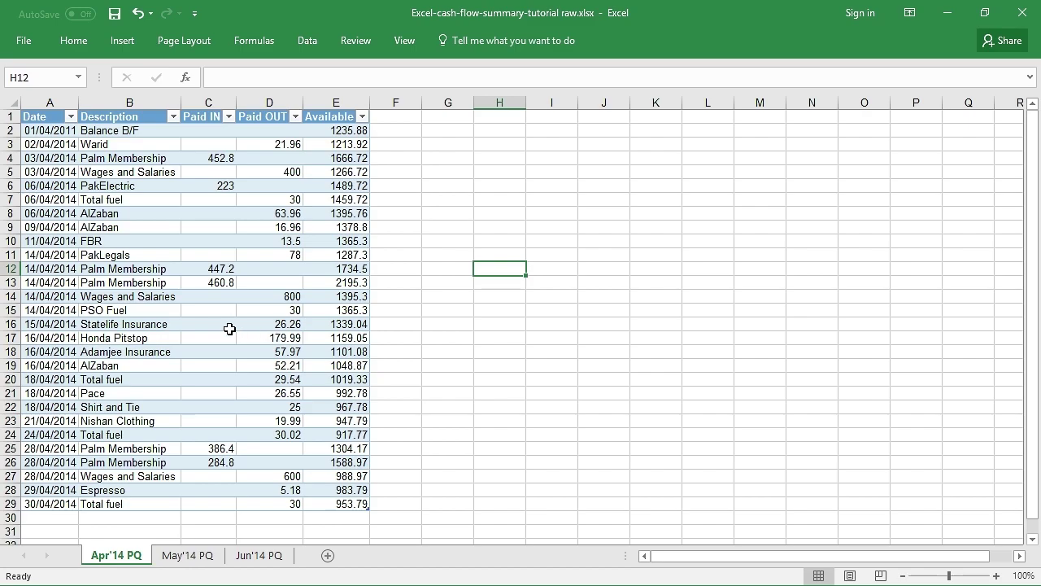
click(179, 558)
click(260, 557)
click(121, 560)
click(210, 555)
click(130, 555)
Load the transaction table on the Apr'14 PQ sheet into the Query Editor as a new query.
click(210, 323)
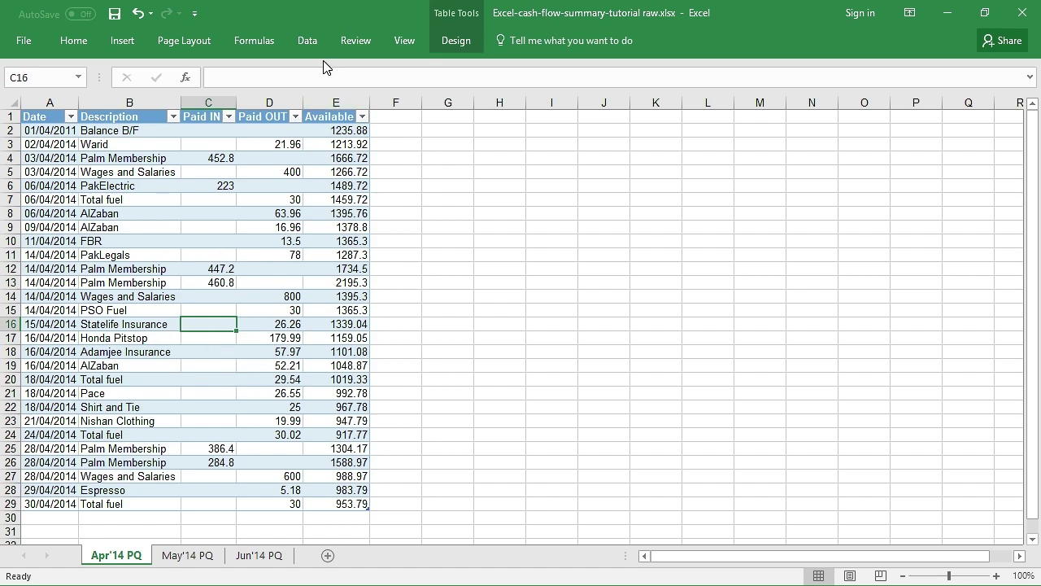
click(308, 42)
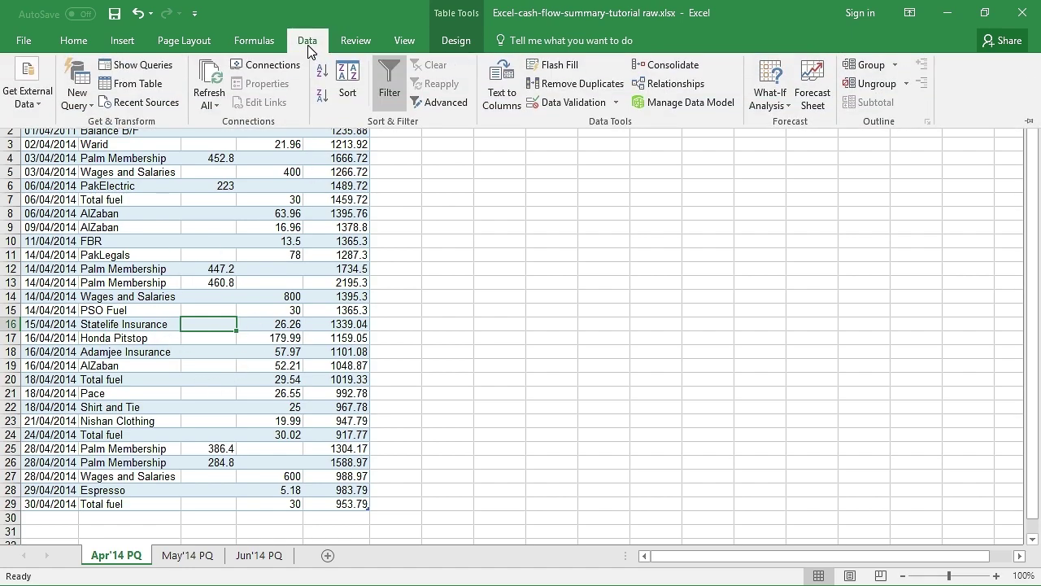
click(130, 84)
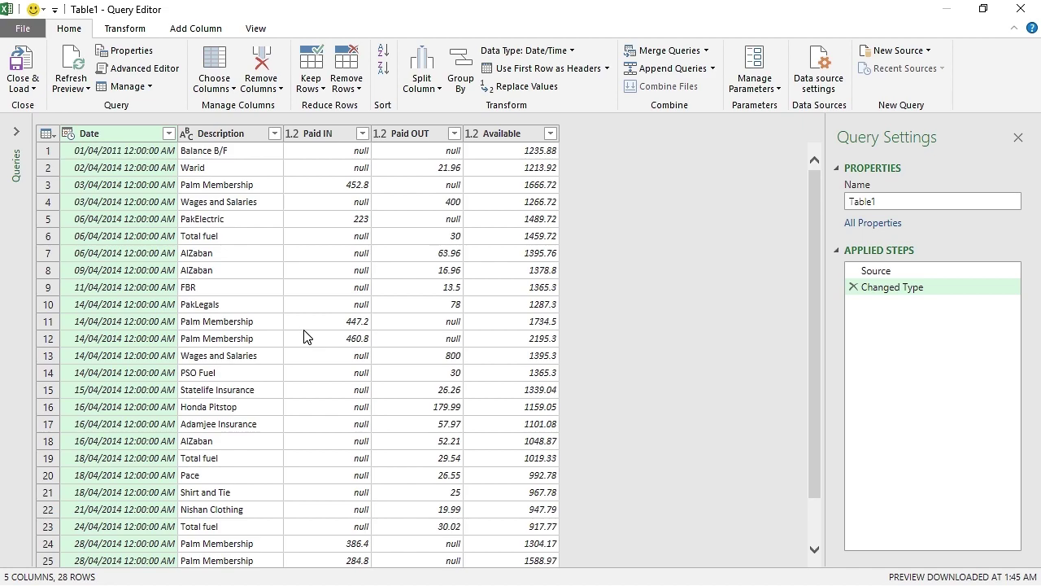
Unpivot the Paid IN and Paid OUT columns of the April query.
click(318, 133)
click(421, 136)
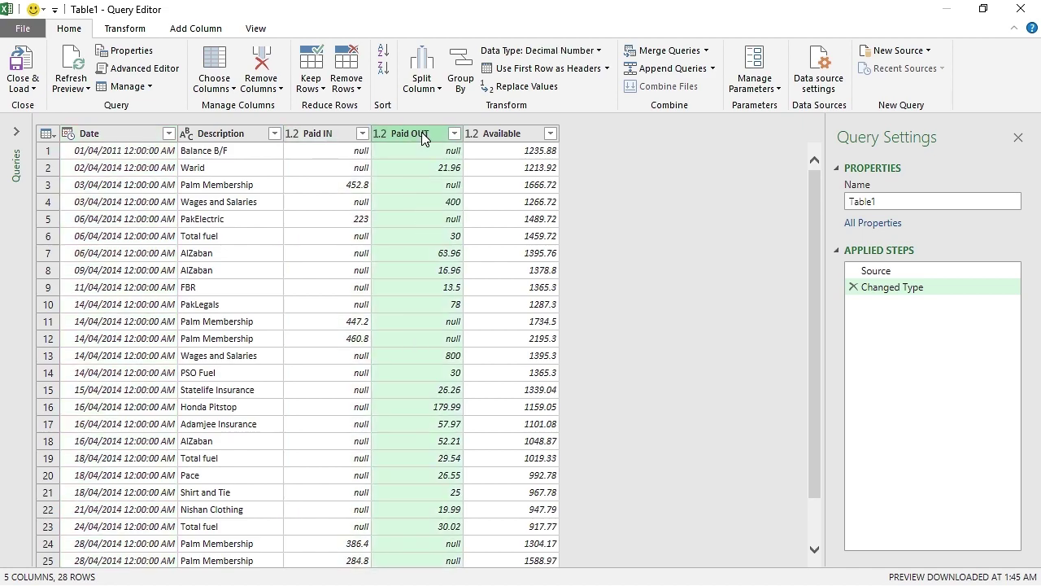
click(326, 134)
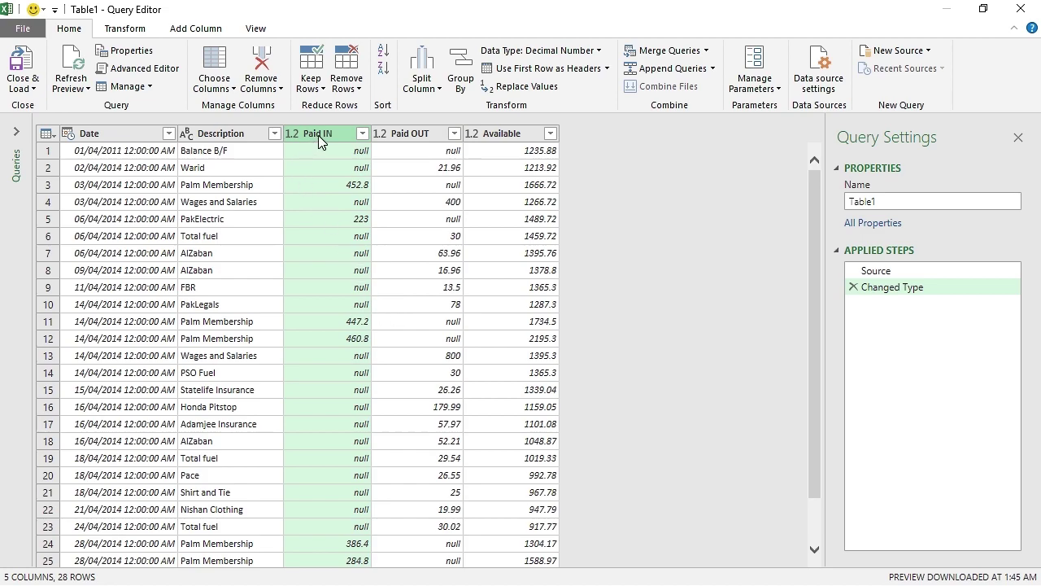
click(415, 140)
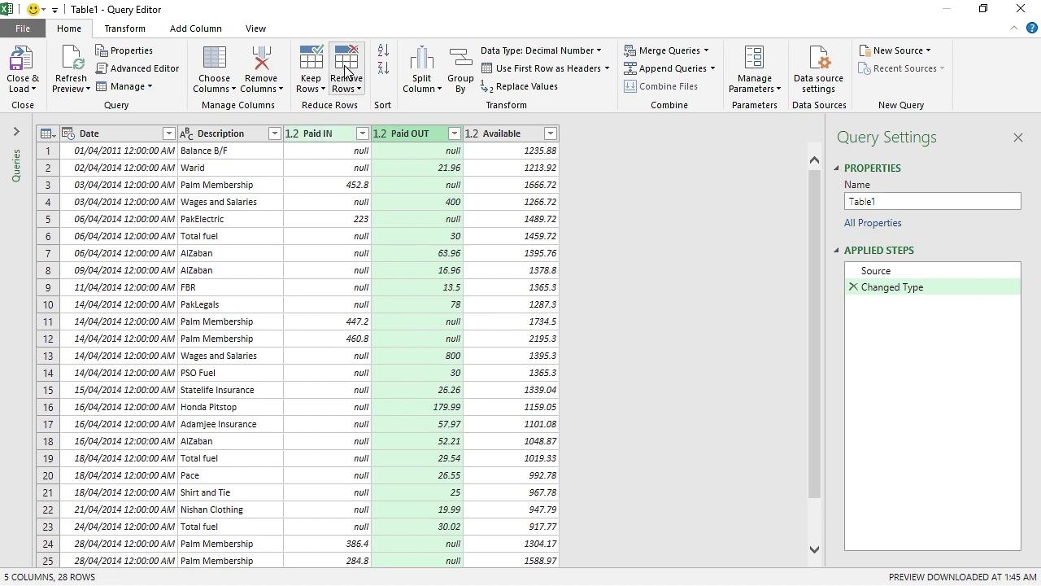
click(323, 135)
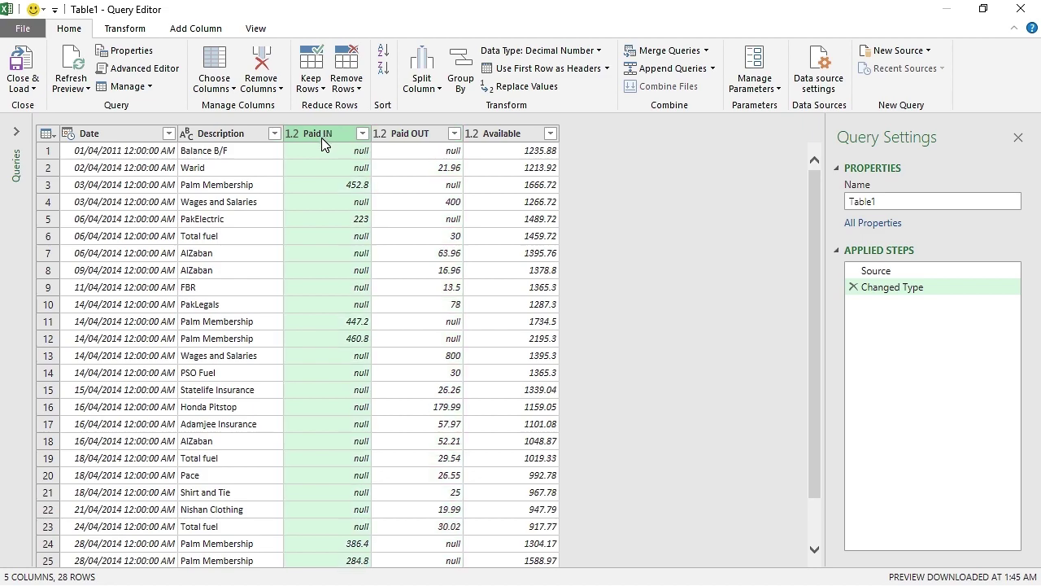
ctrl+click(421, 140)
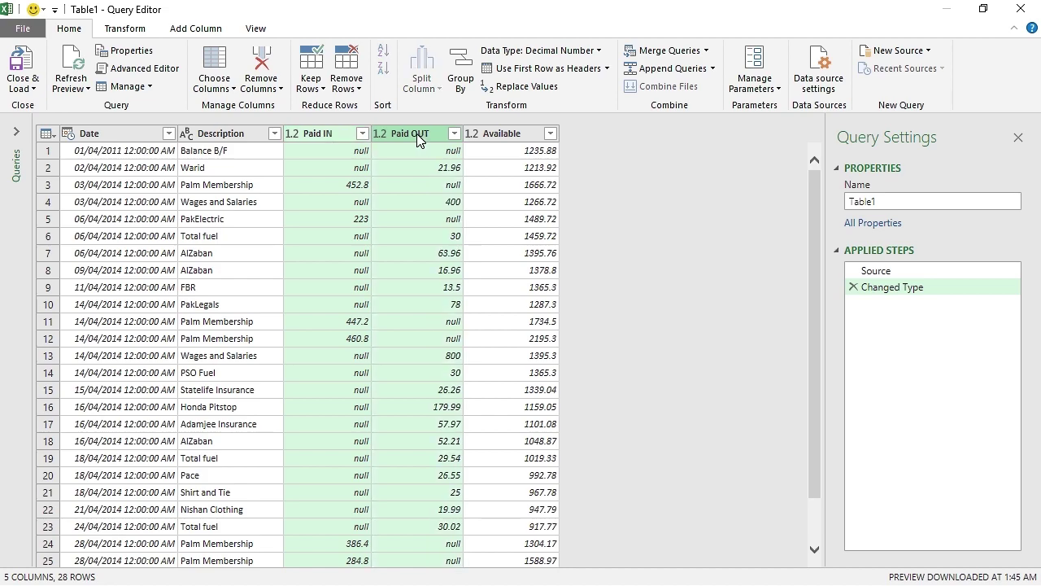
click(131, 33)
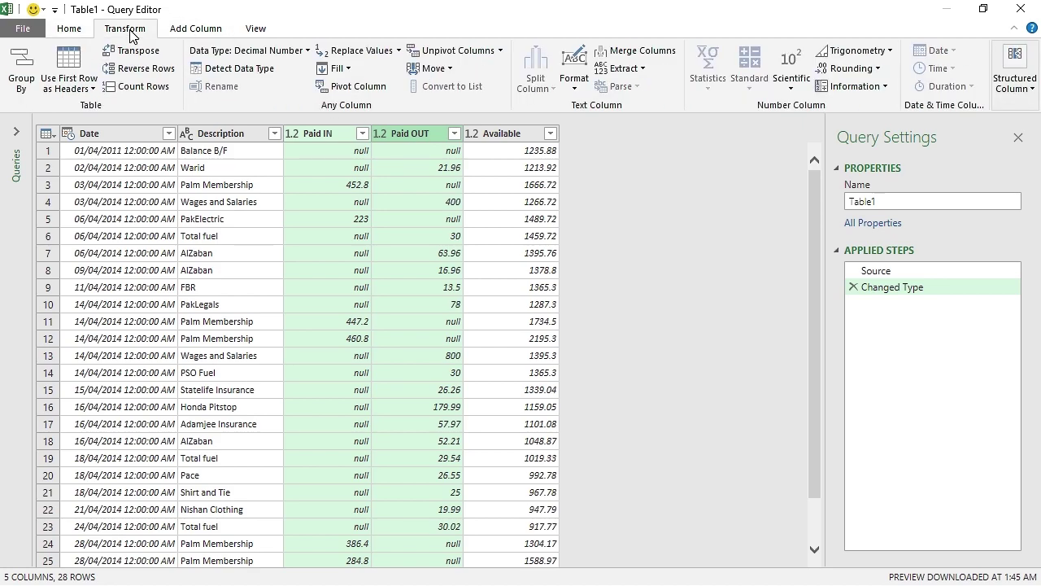
click(456, 50)
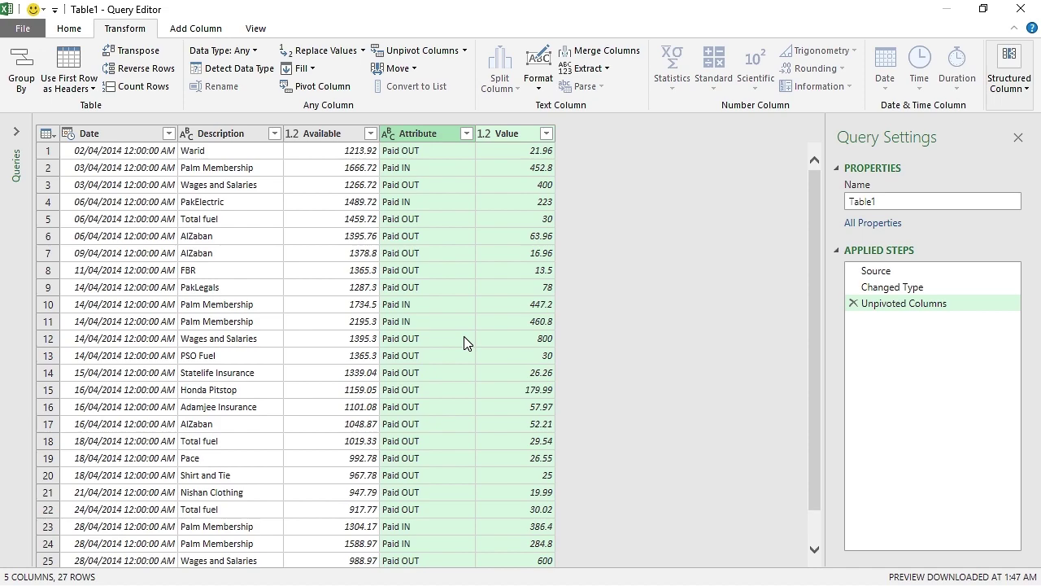
Check the unpivoted Attribute and Value entries against their descriptions in the April query.
click(209, 238)
click(407, 238)
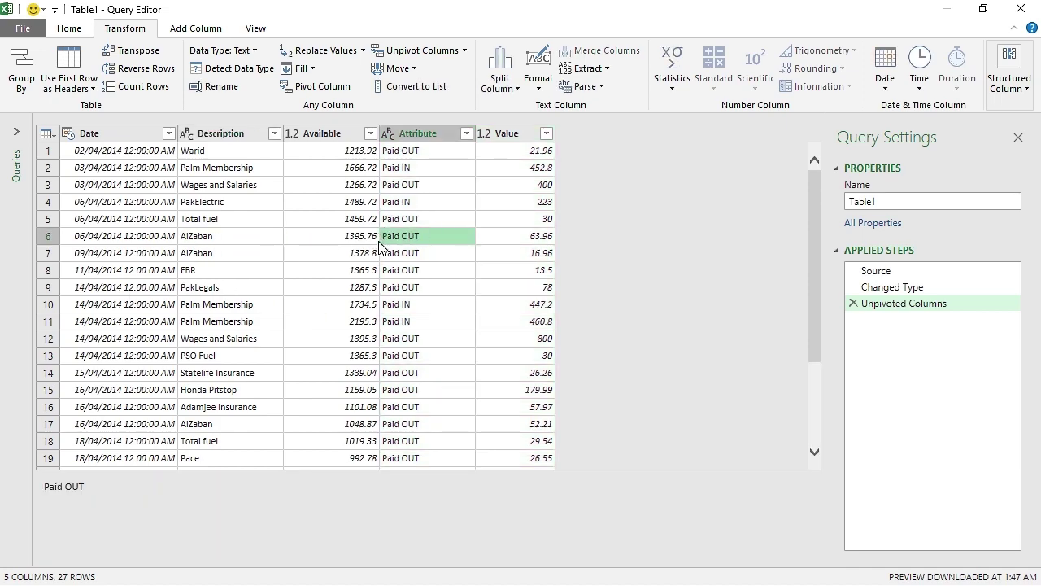
click(208, 203)
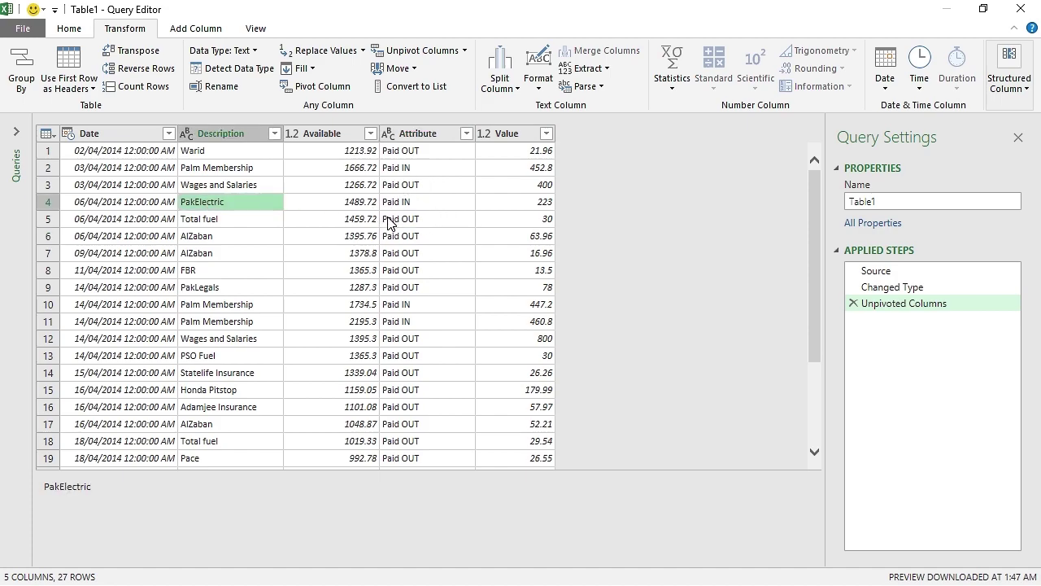
click(511, 152)
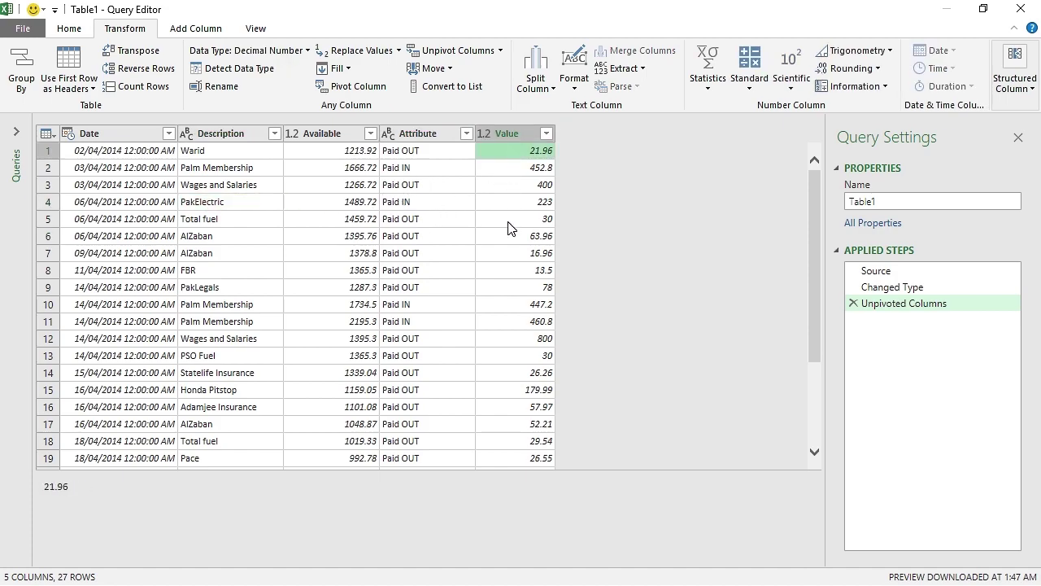
scroll(514, 232, down, 3)
scroll(517, 381, up, 3)
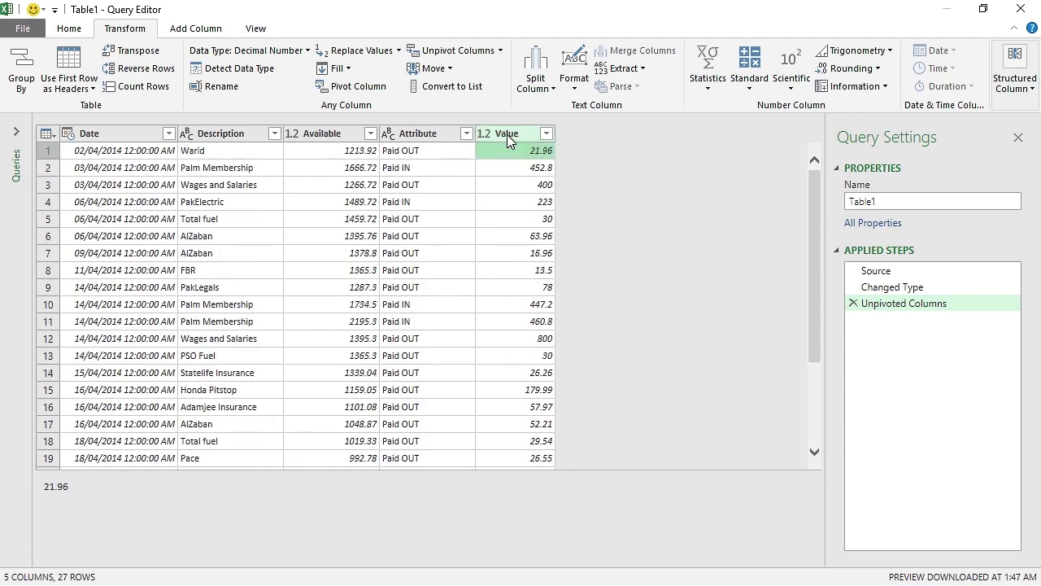
Remove the Available column from the April query and rename the Attribute column as Type.
right_click(331, 143)
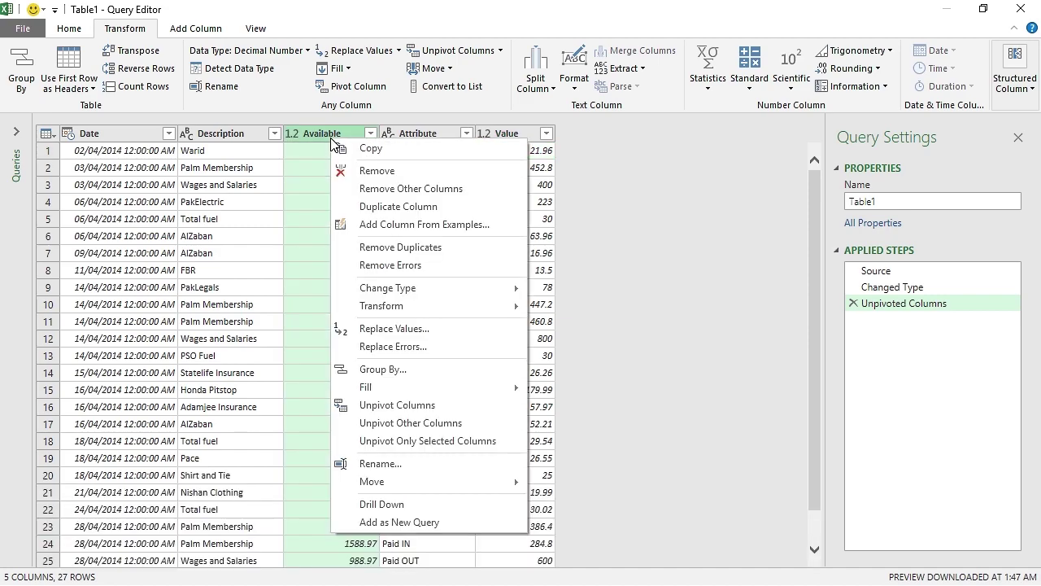
click(384, 172)
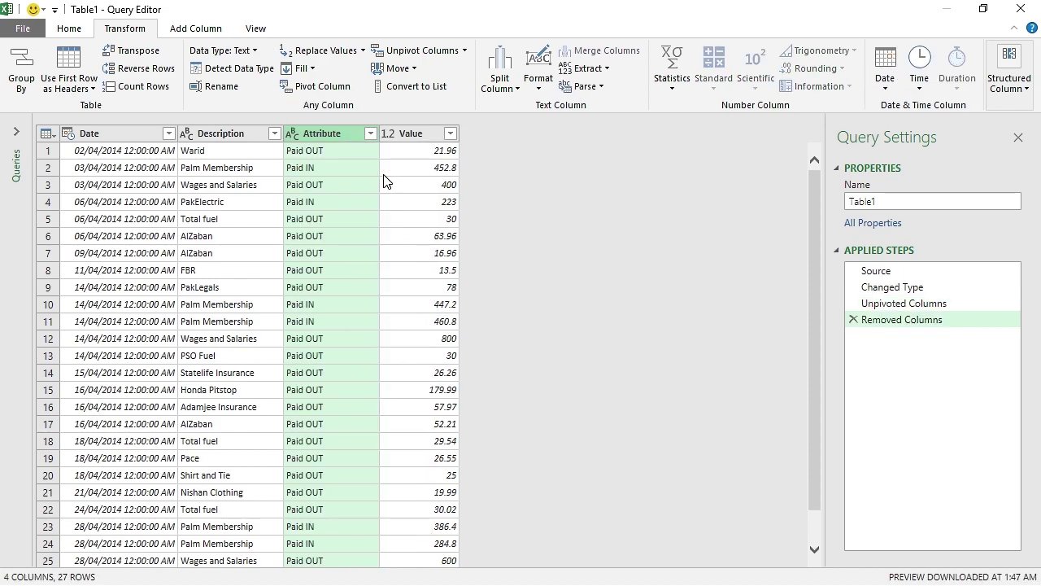
double_click(339, 134)
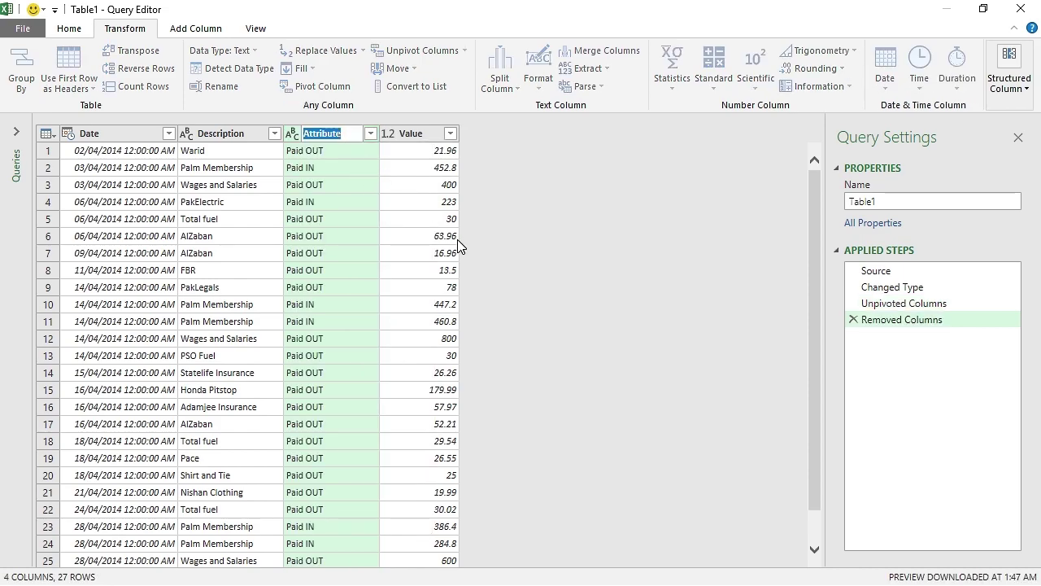
text(Type)
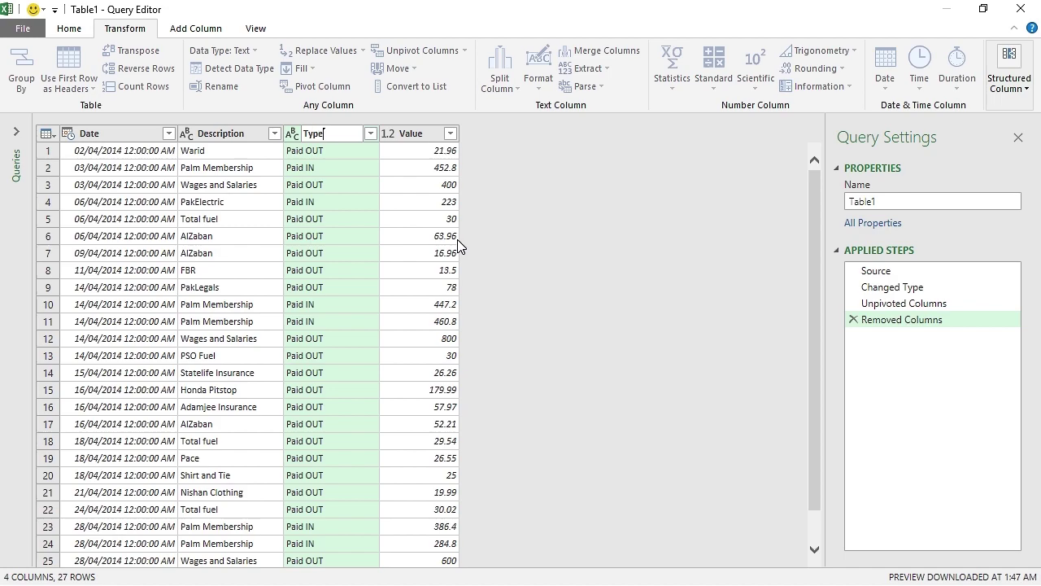
click(457, 240)
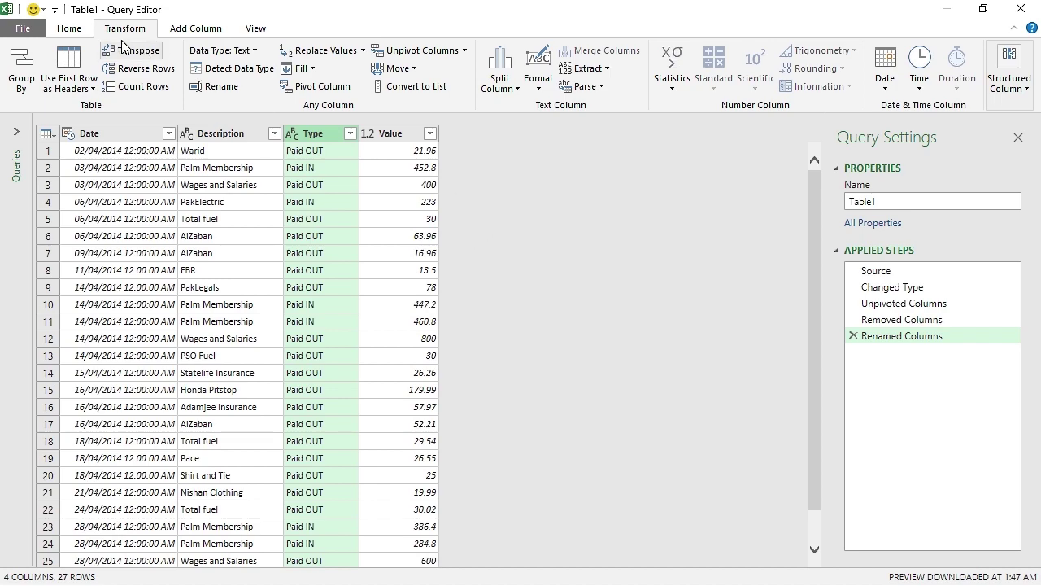
Close and load the April query to a new worksheet and rename that sheet as Apr - 14.
click(68, 28)
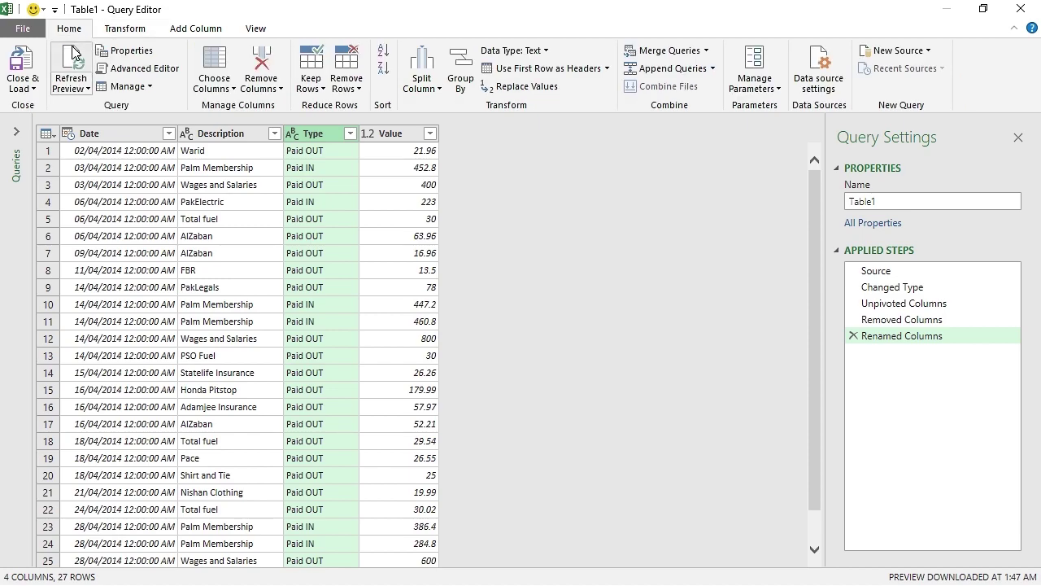
click(25, 65)
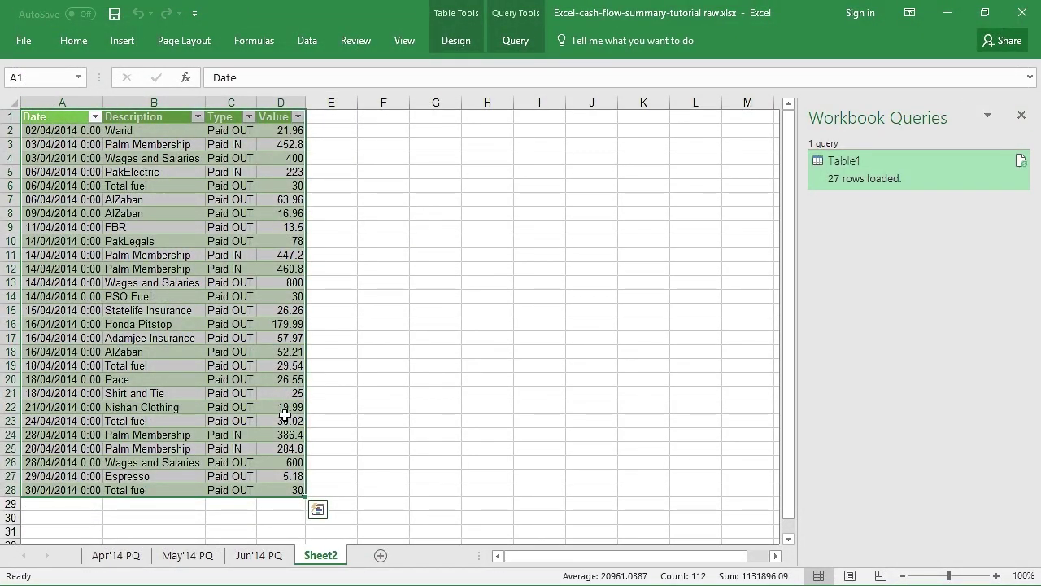
double_click(327, 554)
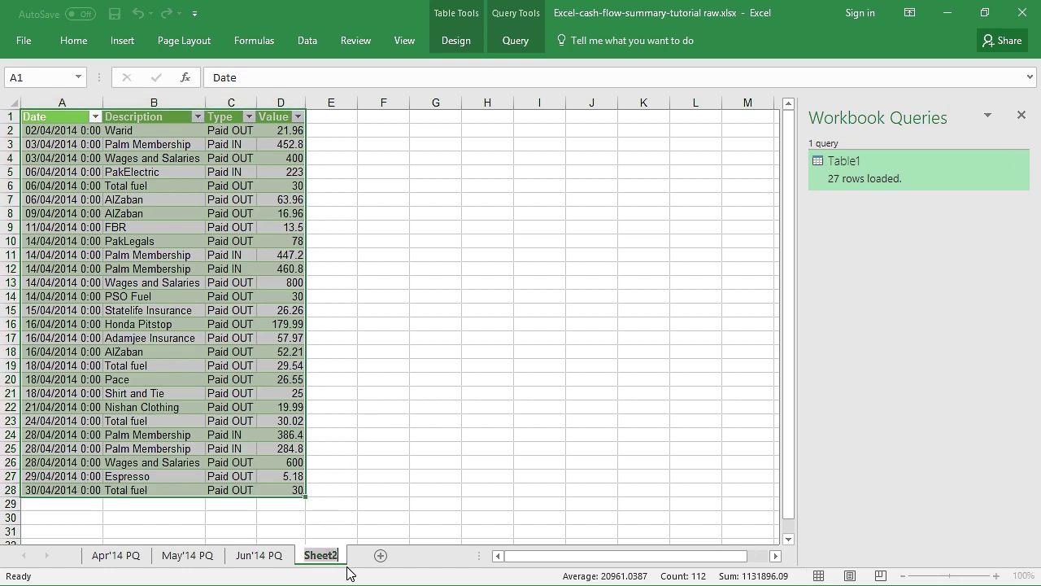
text(Apr )
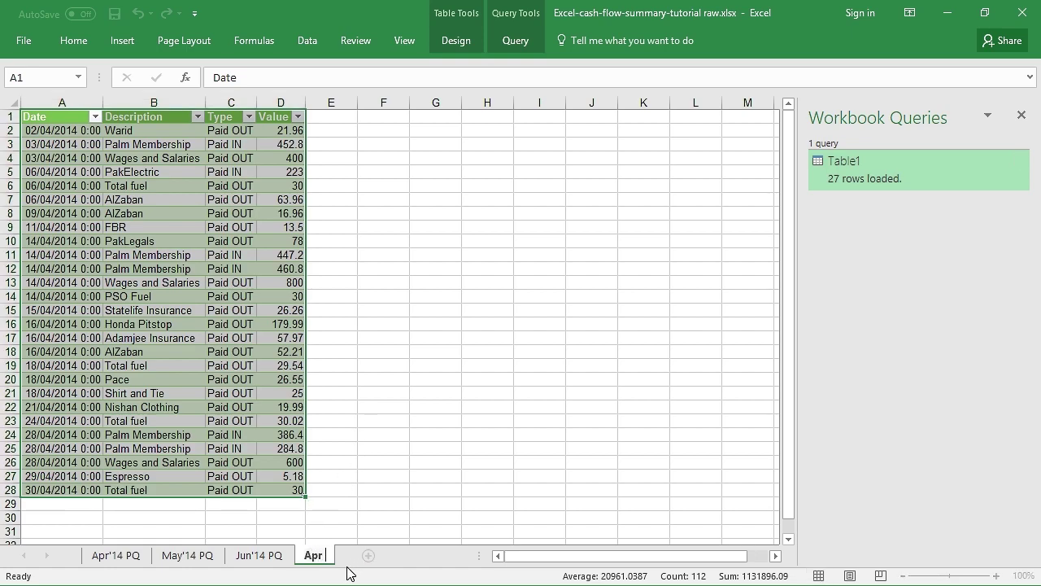
text(- 14)
key(Return)
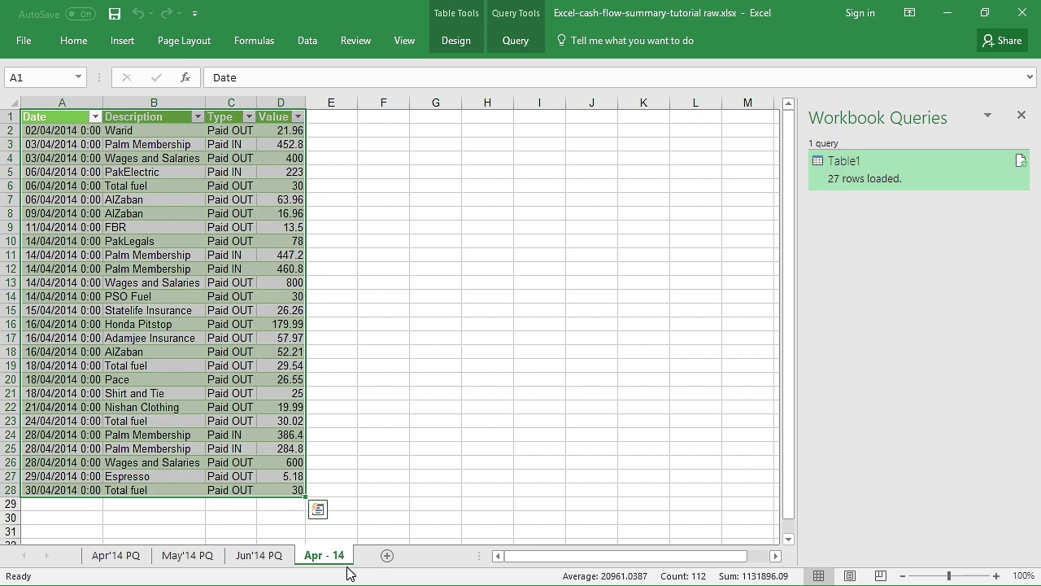
click(391, 461)
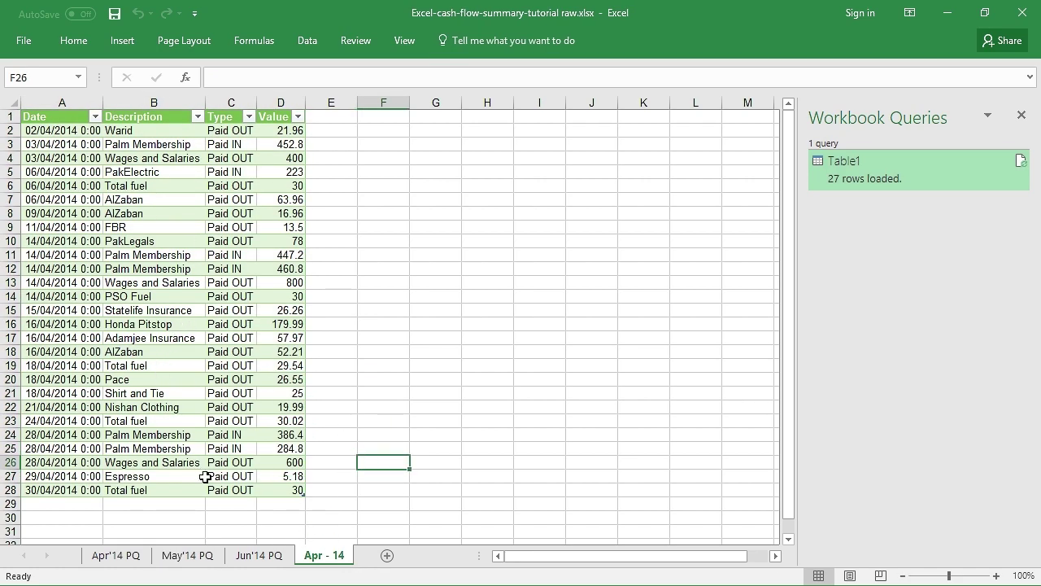
Load the May'14 PQ table into the Query Editor and unpivot its Paid IN and Paid OUT columns.
click(116, 556)
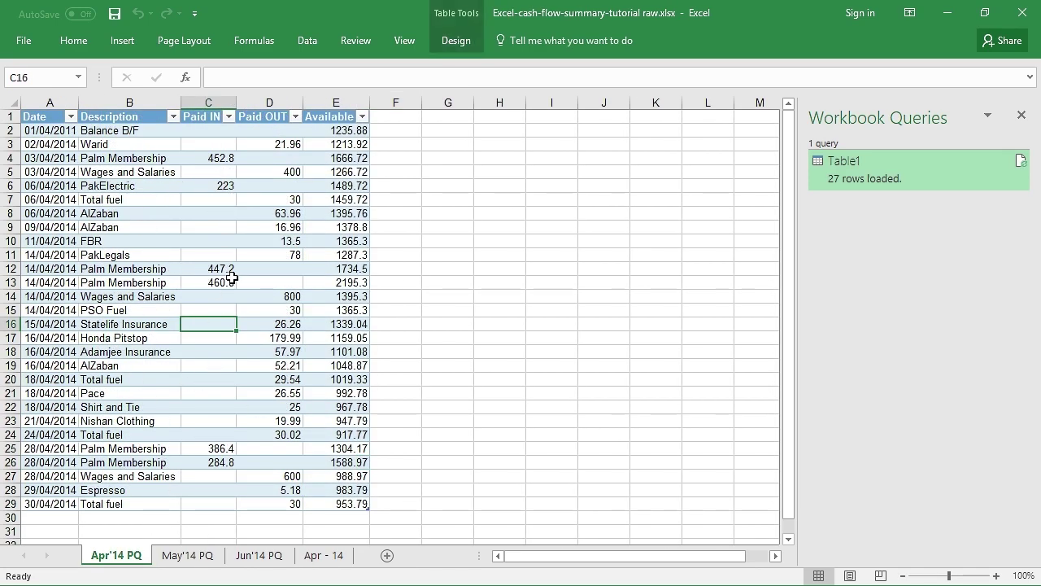
click(338, 555)
click(189, 555)
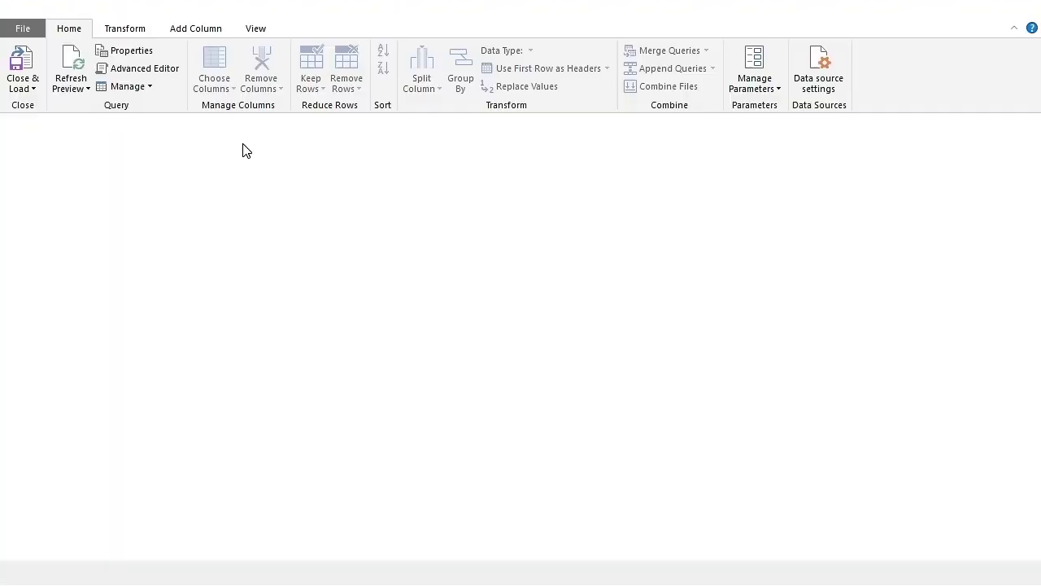
click(318, 133)
ctrl+click(407, 134)
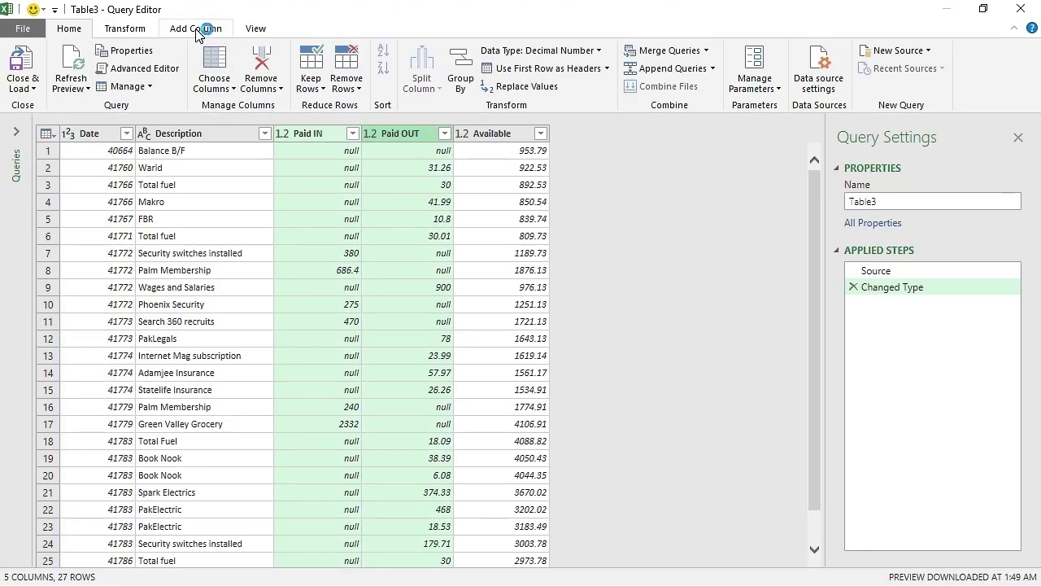
click(125, 28)
click(422, 50)
Remove the Available column from the May query and rename the Attribute column as Type.
click(496, 134)
key(Delete)
double_click(312, 133)
text(Type)
key(Return)
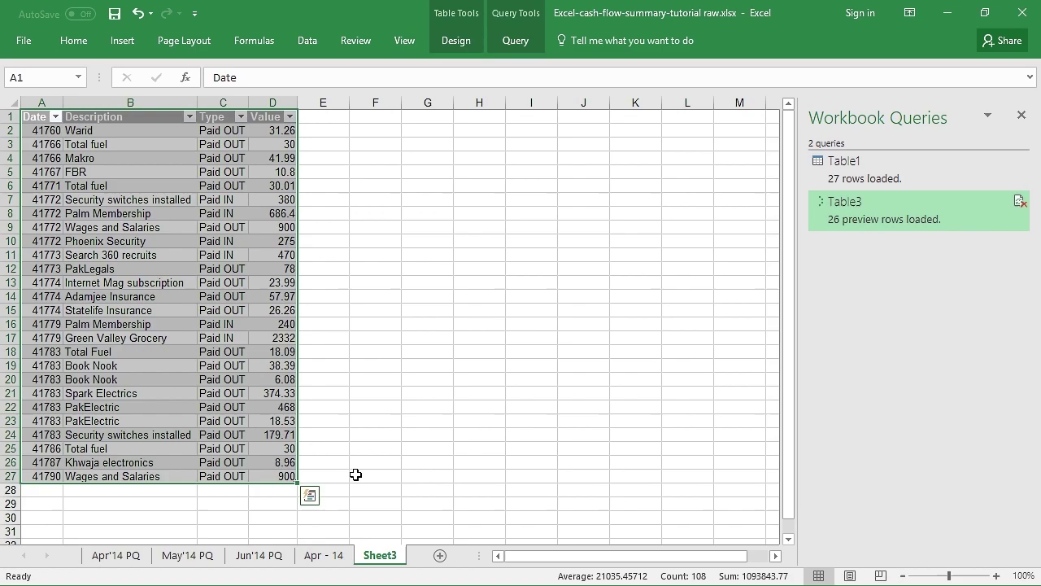
Load the May query to a new worksheet and rename that sheet as May - 14.
double_click(385, 554)
text(May - 14)
key(Return)
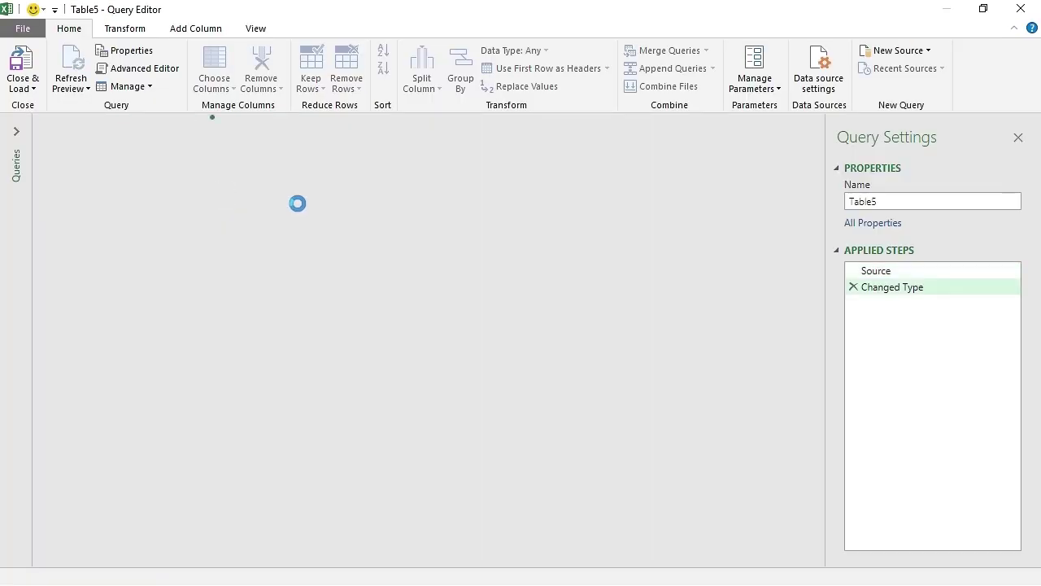
Unpivot the Paid IN and Paid OUT columns of the June query and rename the Attribute column as Type.
click(124, 27)
click(422, 51)
double_click(400, 133)
text(Type)
key(Return)
Remove the Available column from the June query and load it to a new worksheet named Jun - 14.
right_click(313, 134)
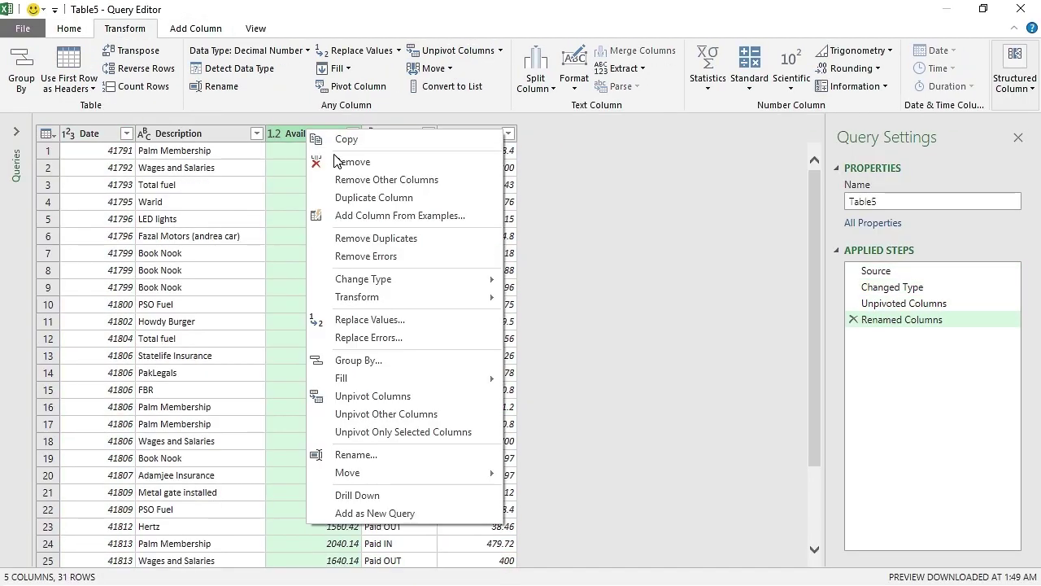
click(337, 161)
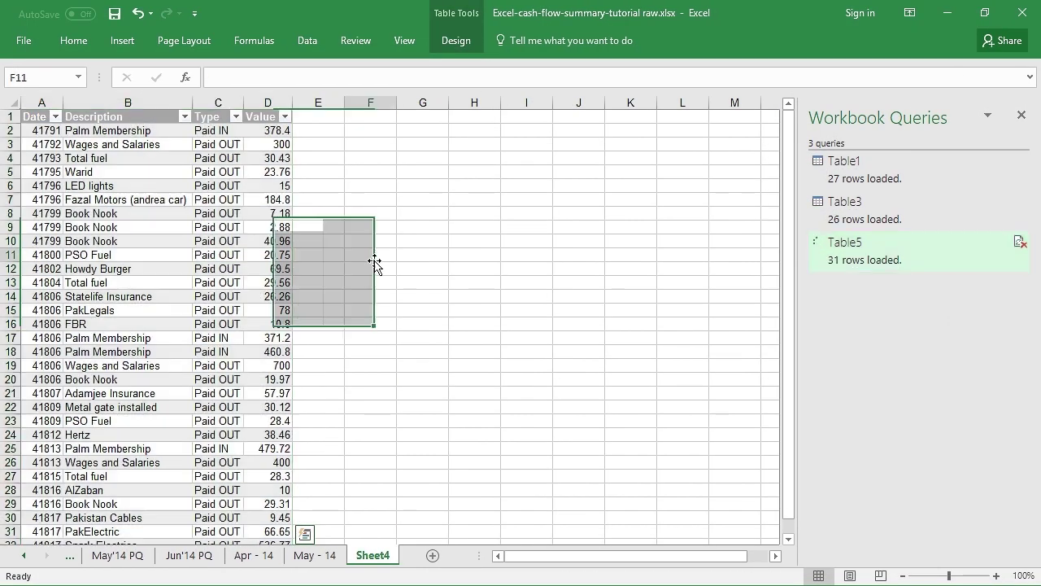
double_click(372, 555)
text(Jun - 14)
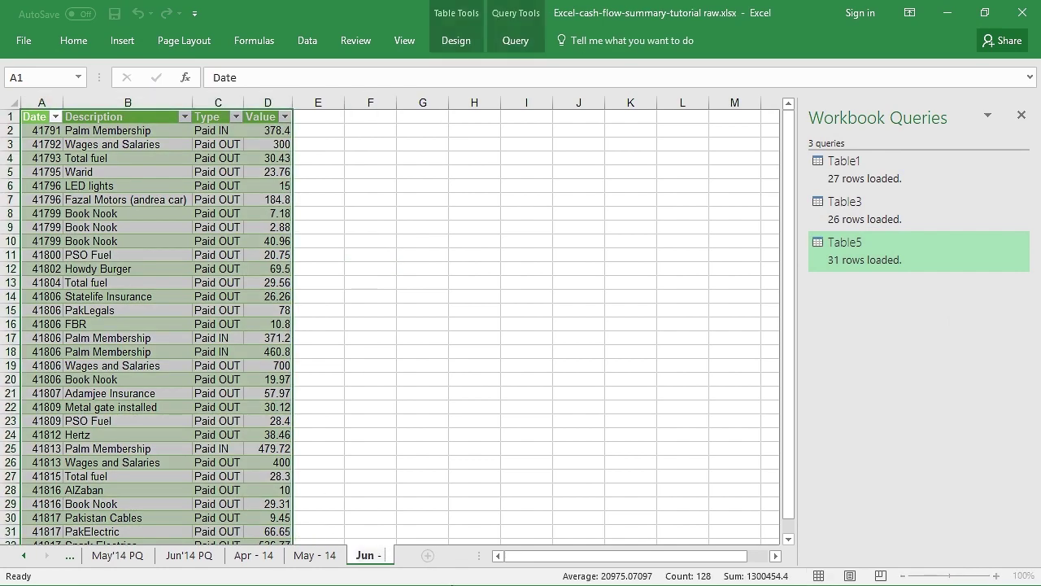
Append the April, May and June queries (Table1, Table3 and Table5) into one new query, starting from the Apr - 14 table.
click(254, 555)
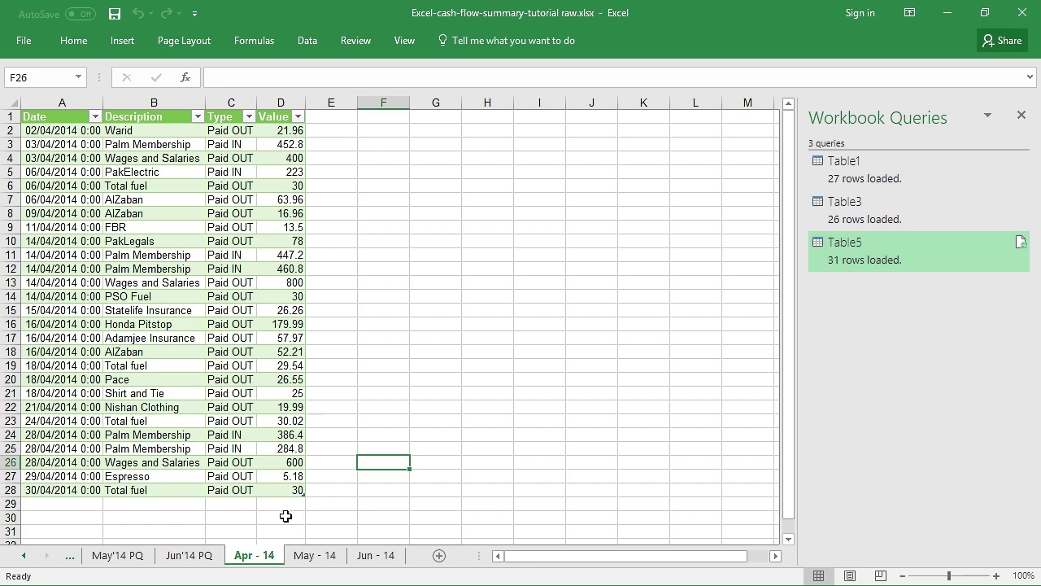
click(154, 227)
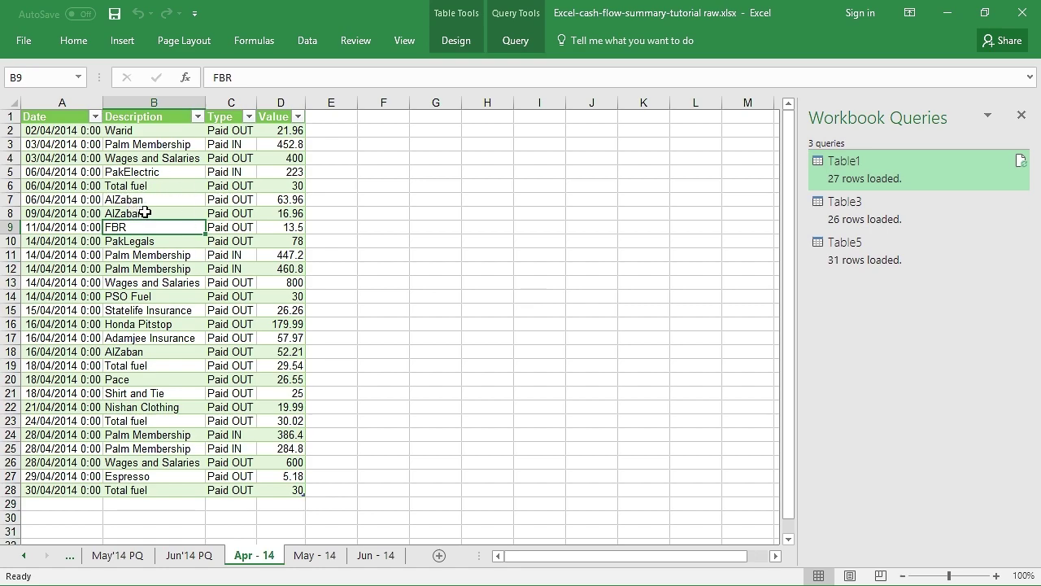
click(512, 45)
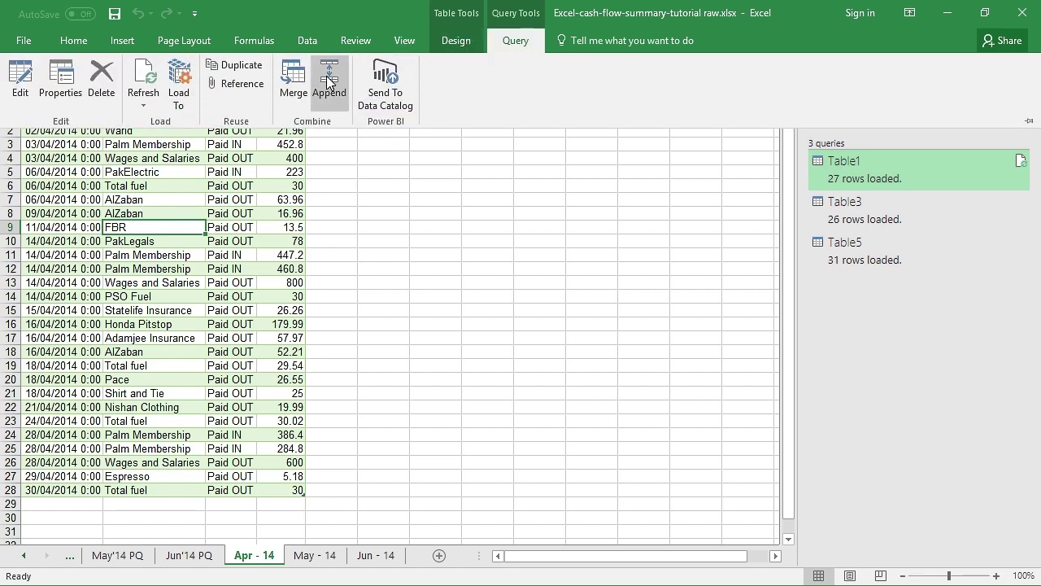
click(329, 81)
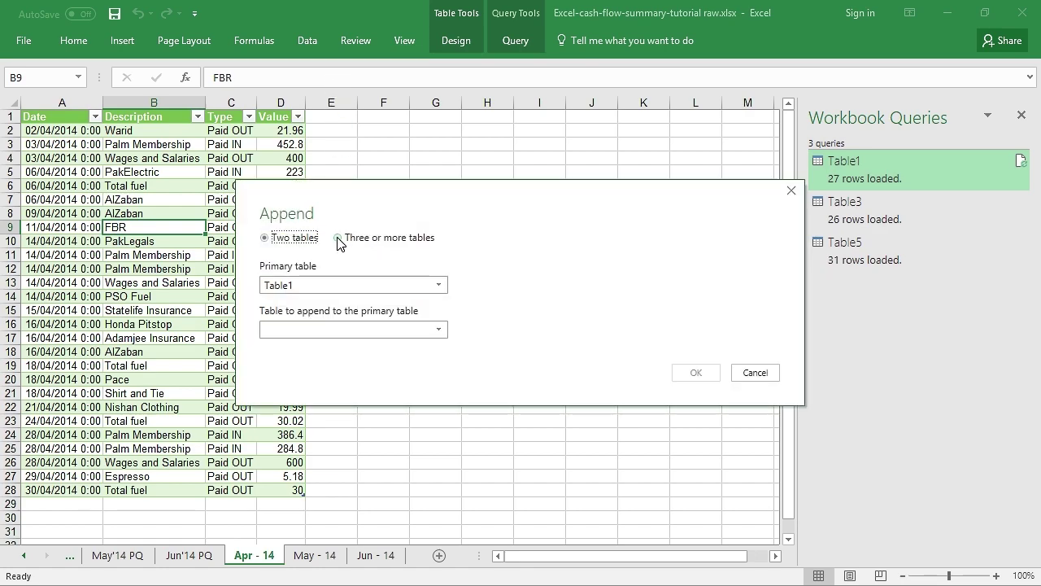
click(338, 239)
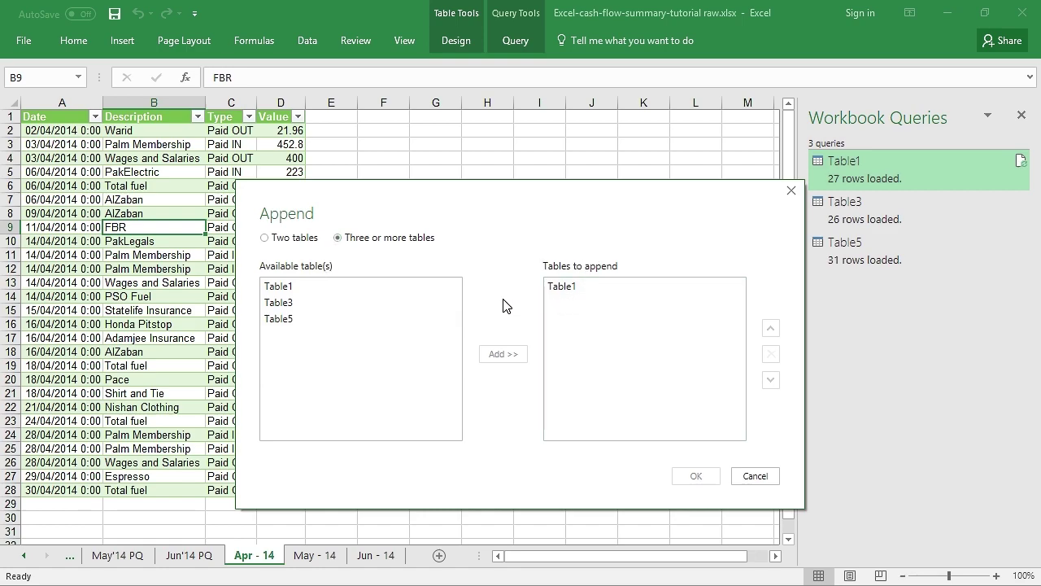
click(275, 304)
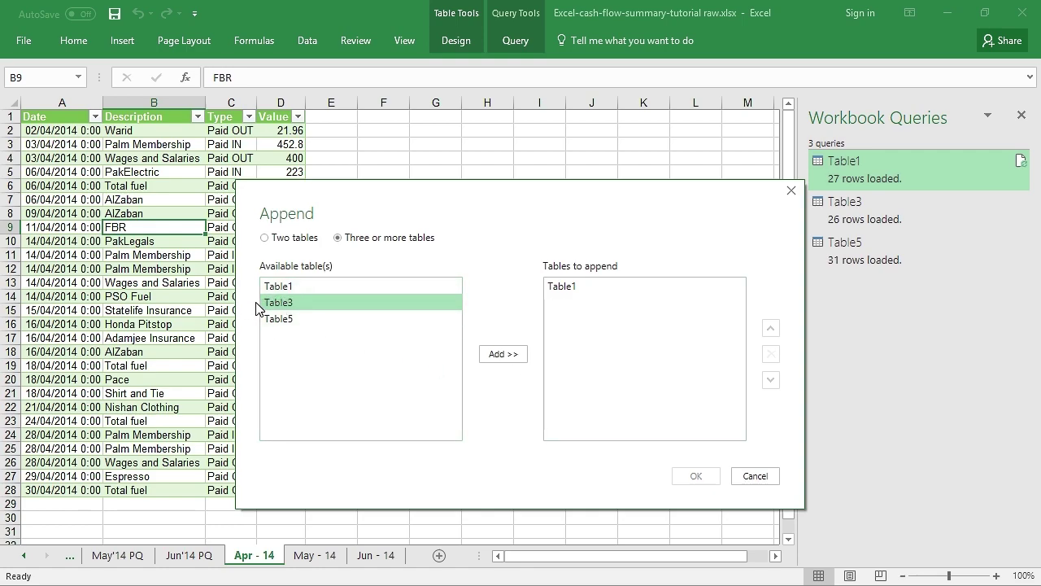
click(513, 352)
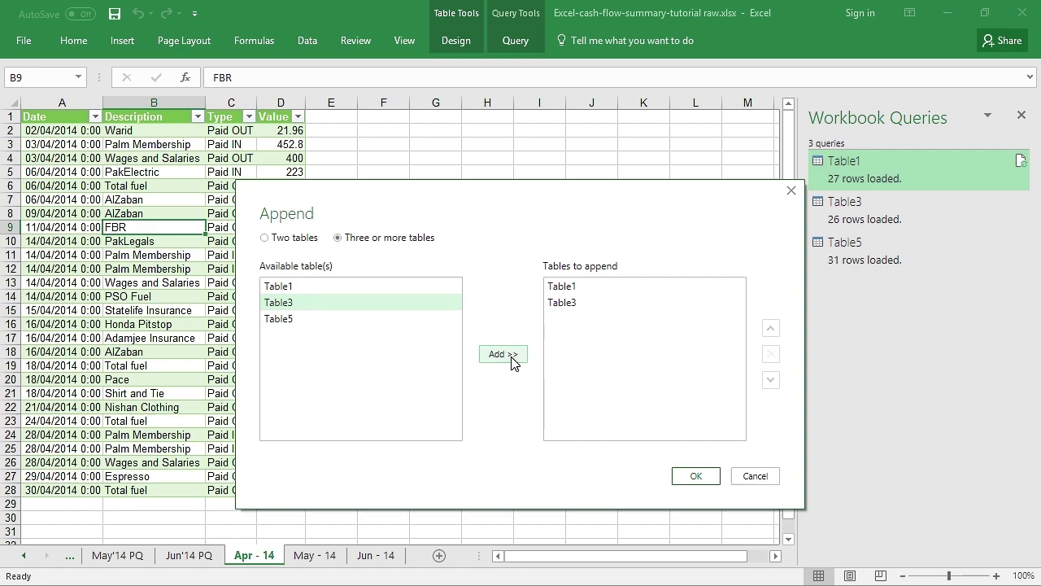
click(287, 319)
click(502, 353)
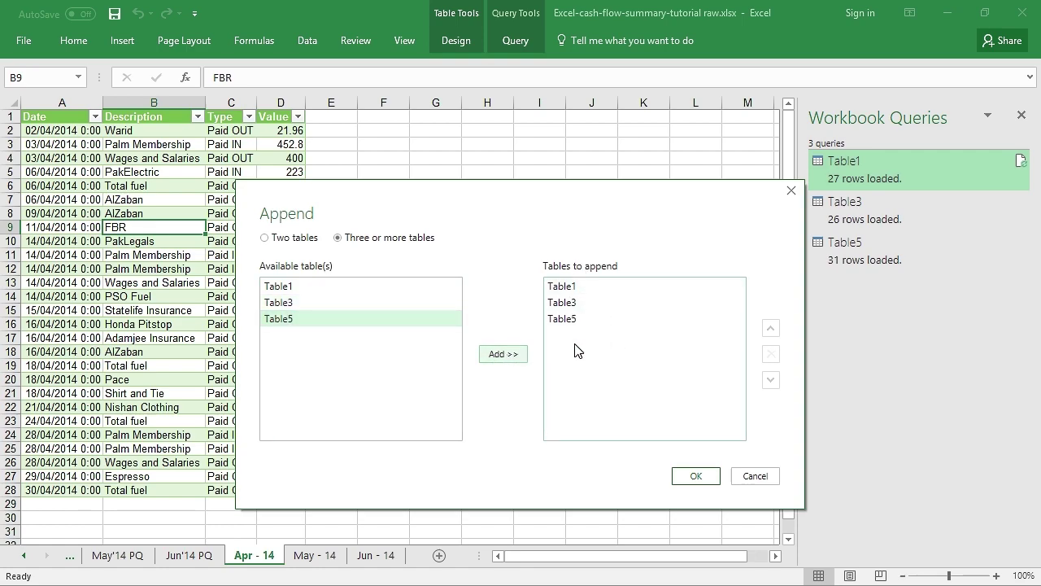
click(582, 287)
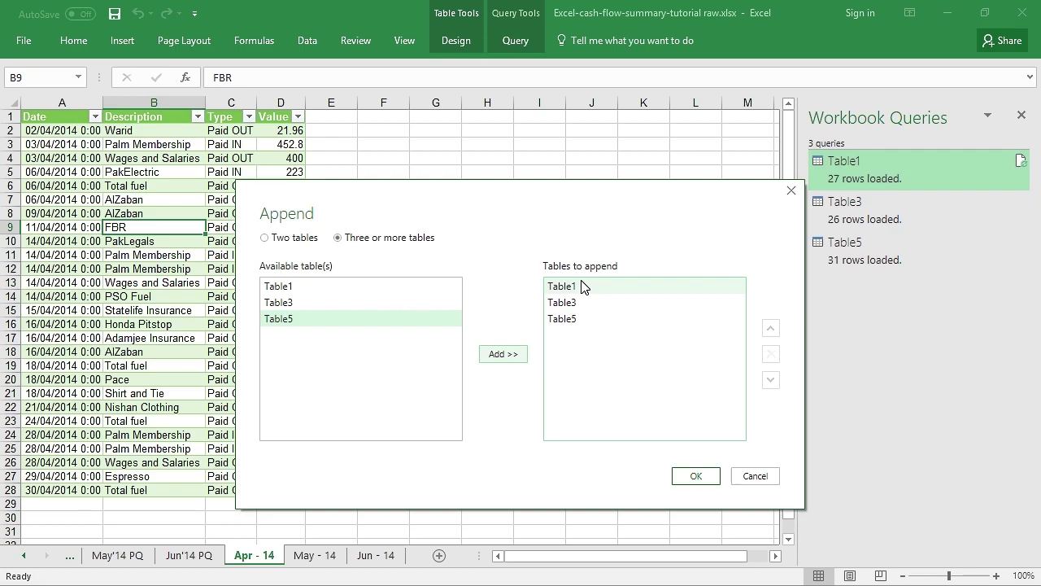
click(693, 478)
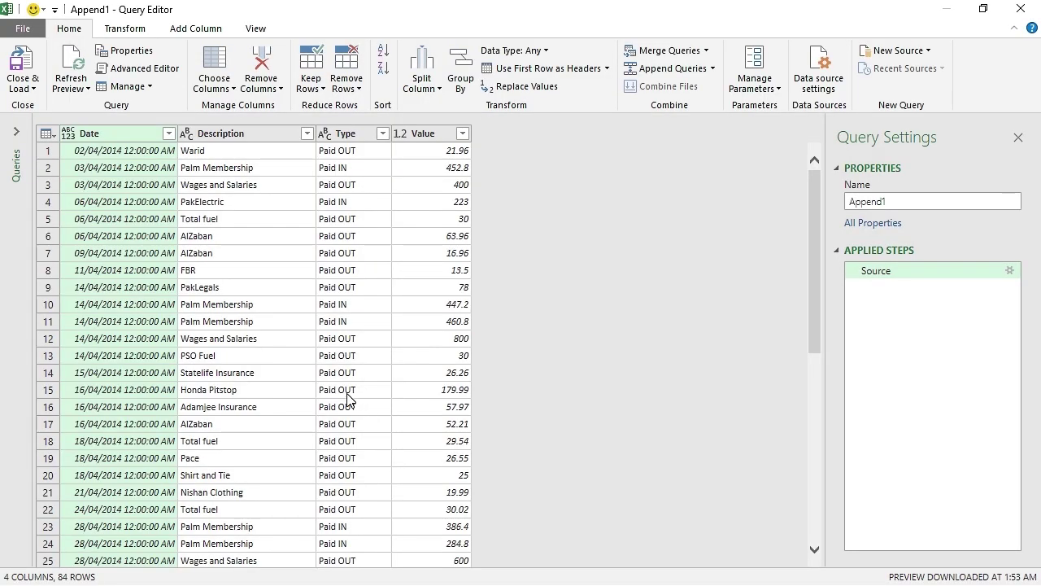
Change the data type of the Date column in the appended query to Date.
scroll(348, 399, down, 10)
scroll(309, 431, up, 11)
scroll(309, 439, down, 20)
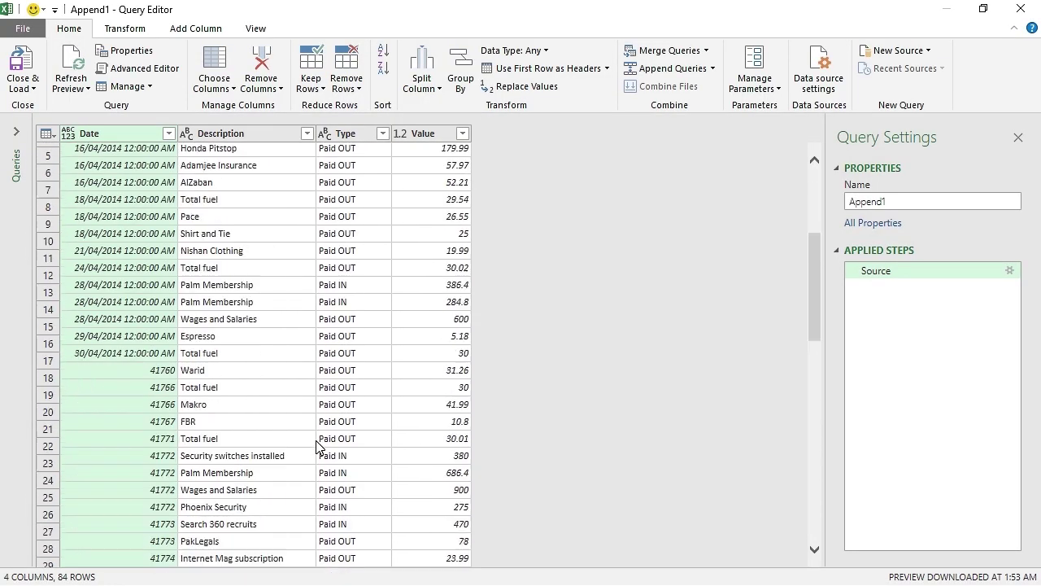
scroll(310, 472, up, 20)
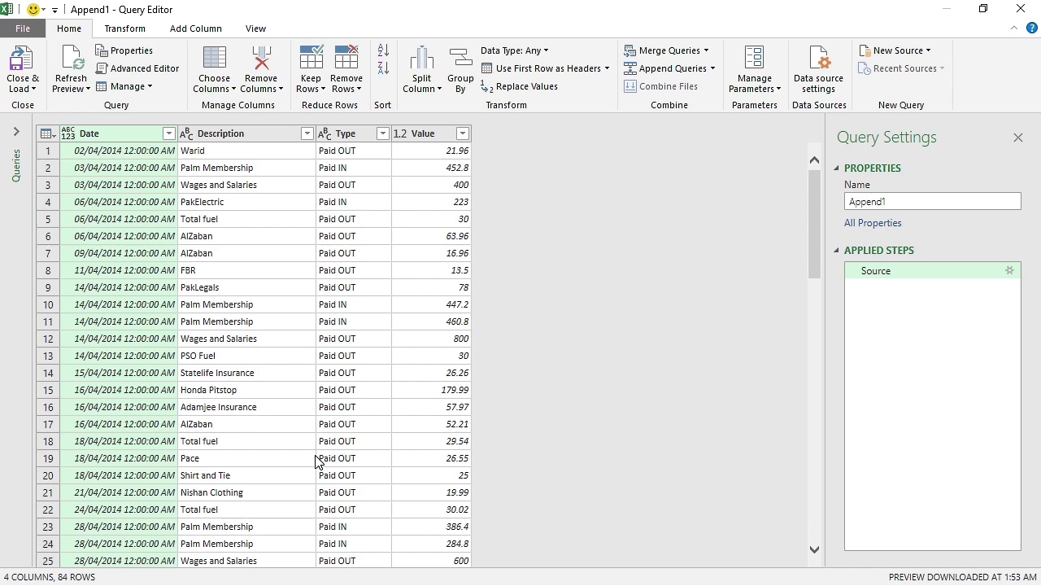
right_click(122, 142)
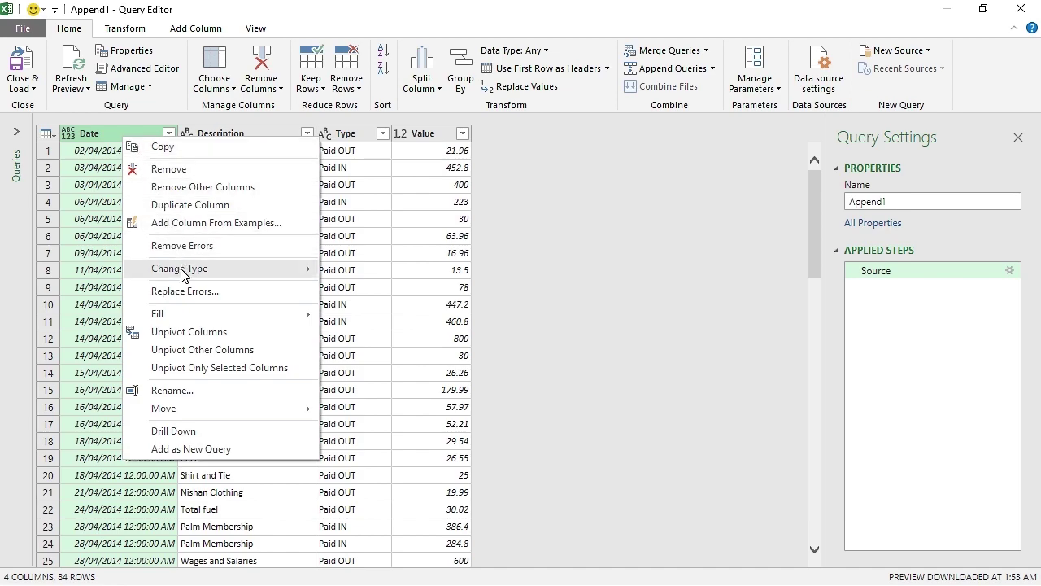
mouse_move(184, 275)
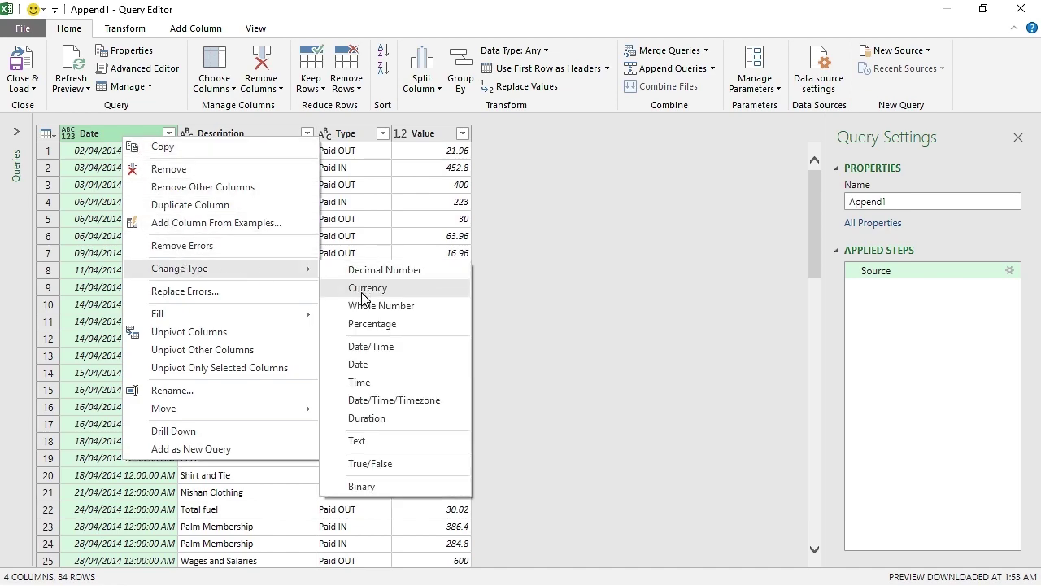
click(376, 365)
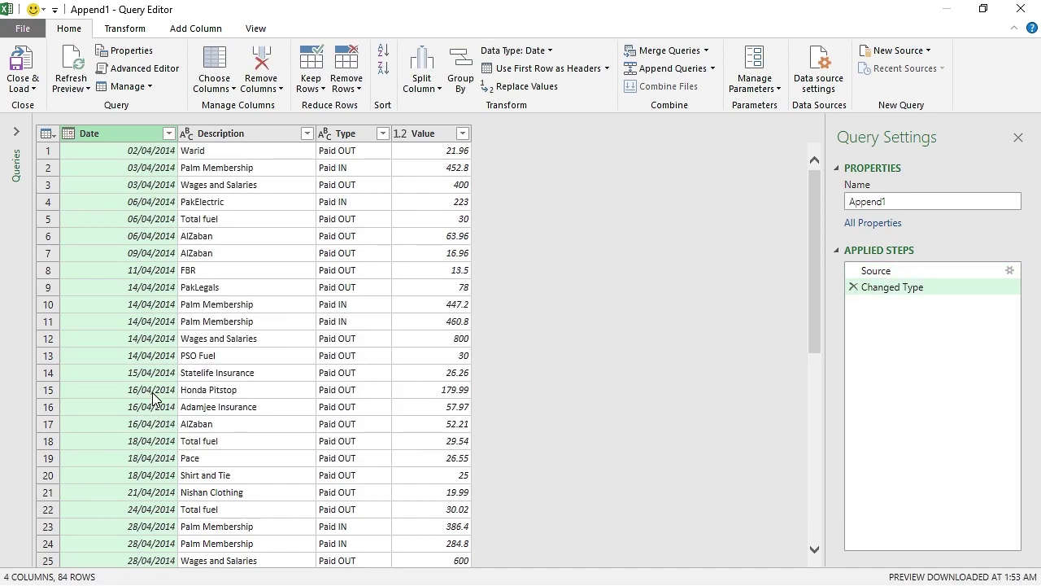
Load the appended query to a new worksheet and rename that sheet as Consolidated Data.
scroll(150, 405, down, 20)
scroll(122, 431, up, 4)
scroll(122, 438, up, 10)
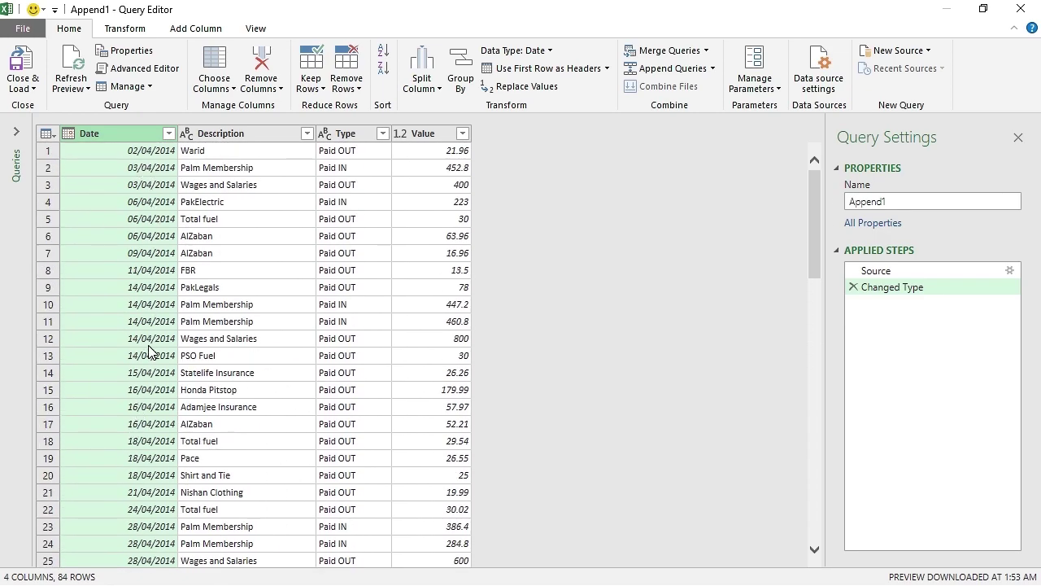
scroll(147, 403, down, 6)
scroll(146, 459, down, 11)
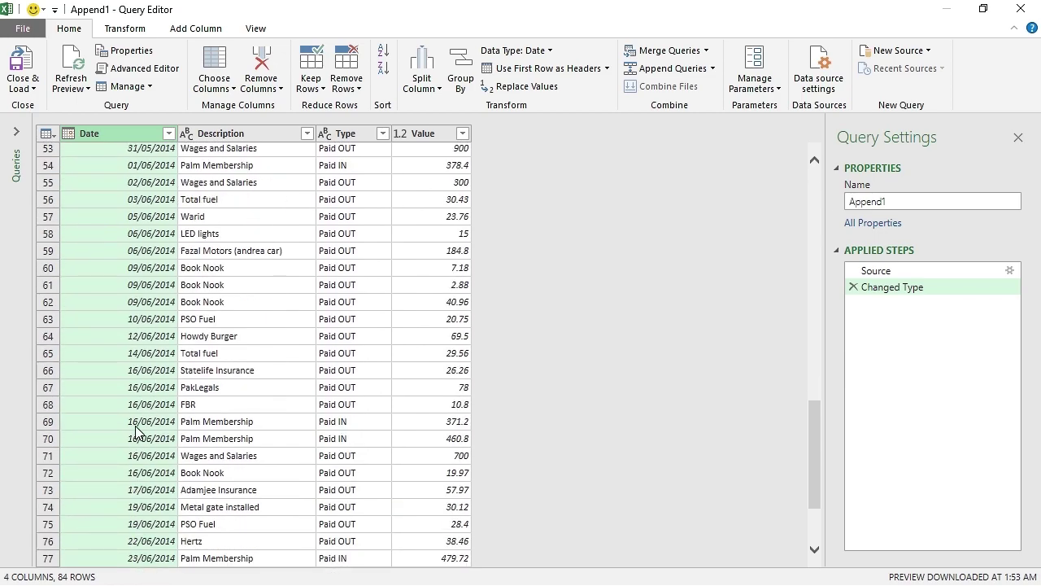
scroll(204, 411, up, 10)
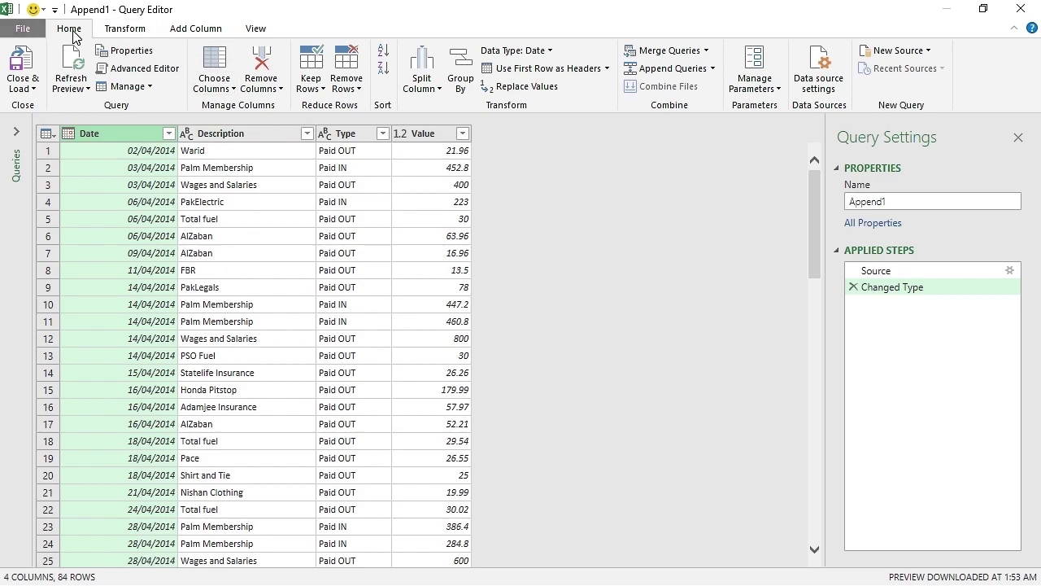
click(22, 65)
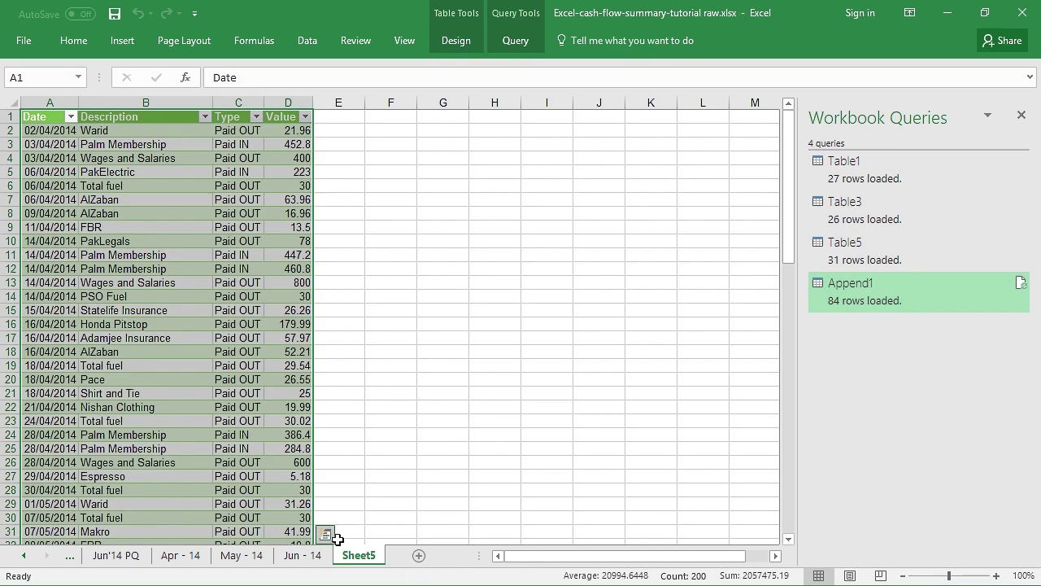
double_click(359, 555)
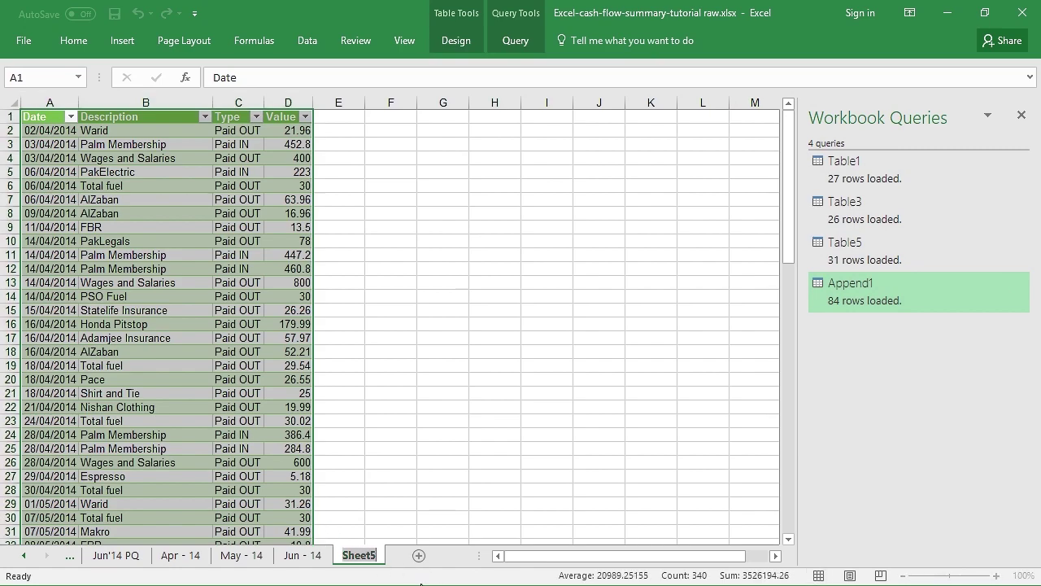
text(Consolidate)
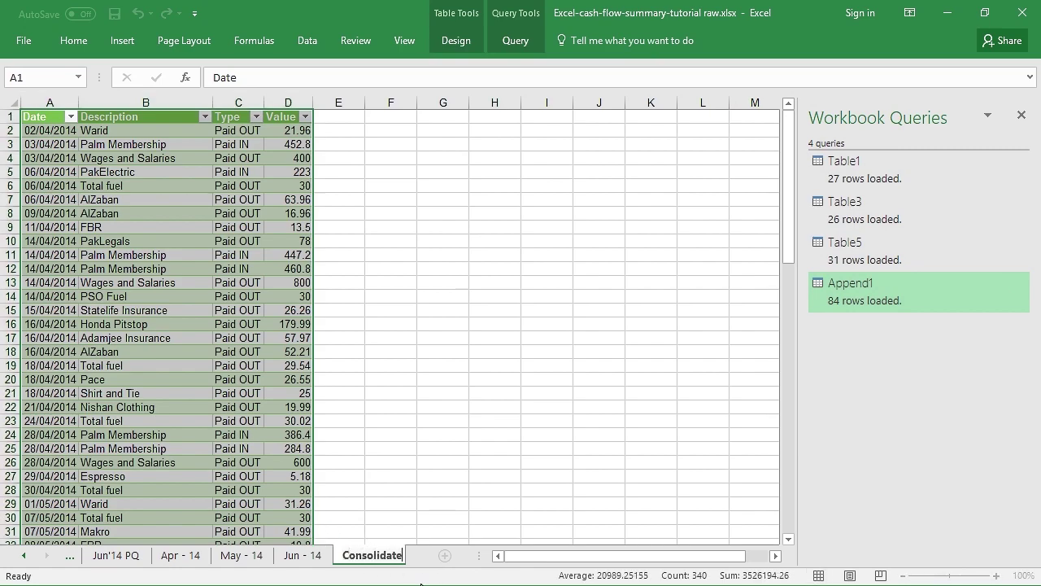
text(d Data)
key(Return)
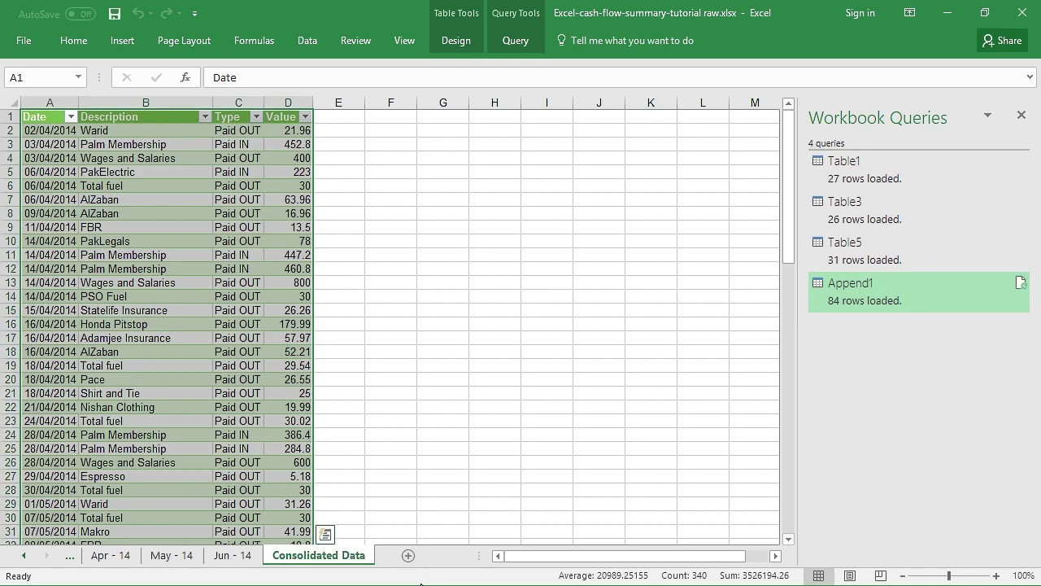
click(444, 418)
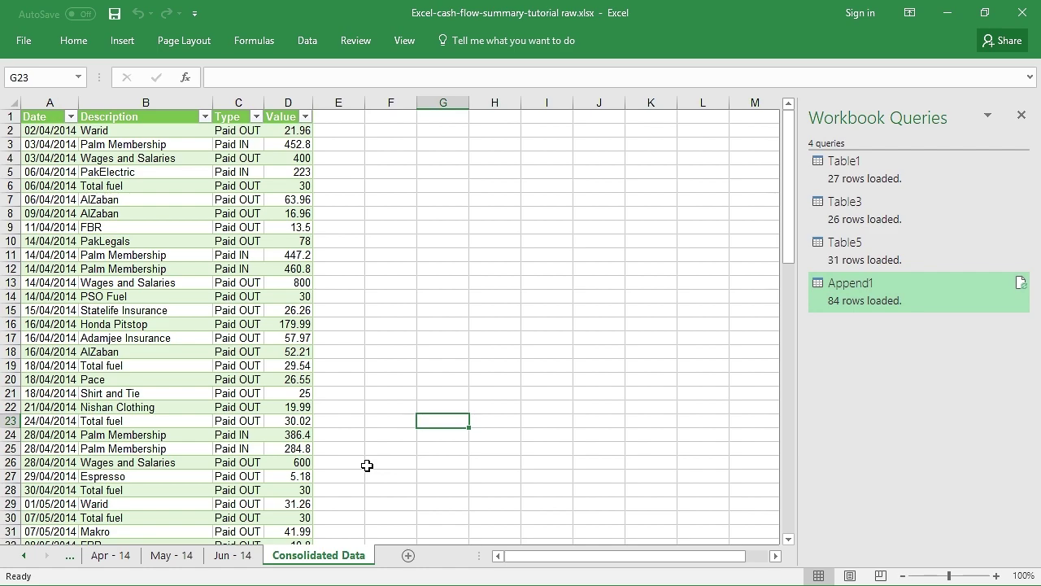
Create a PivotTable from the Append1 table on a new worksheet and close the Workbook Queries pane.
click(155, 271)
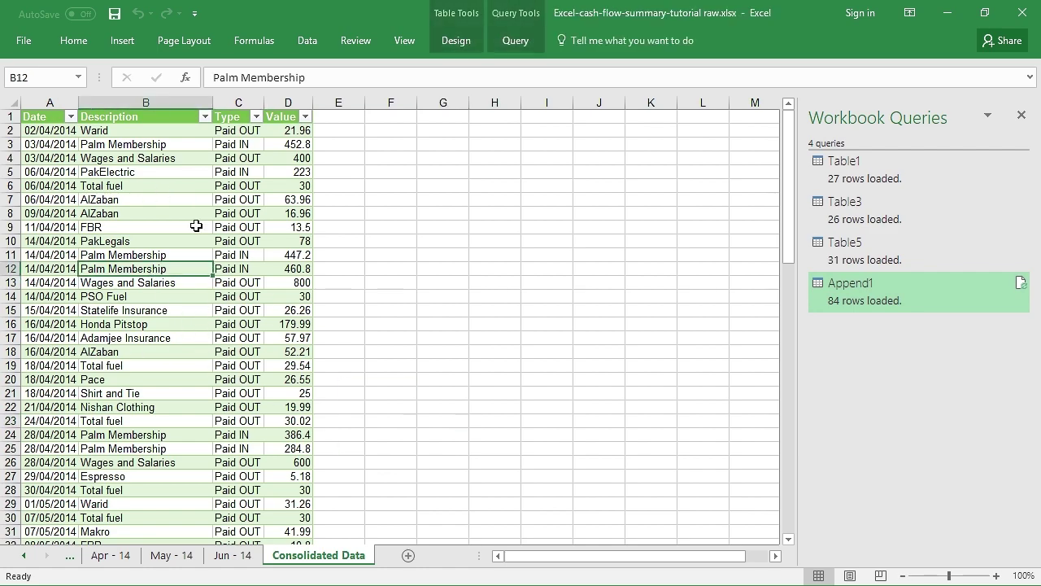
click(122, 40)
click(33, 74)
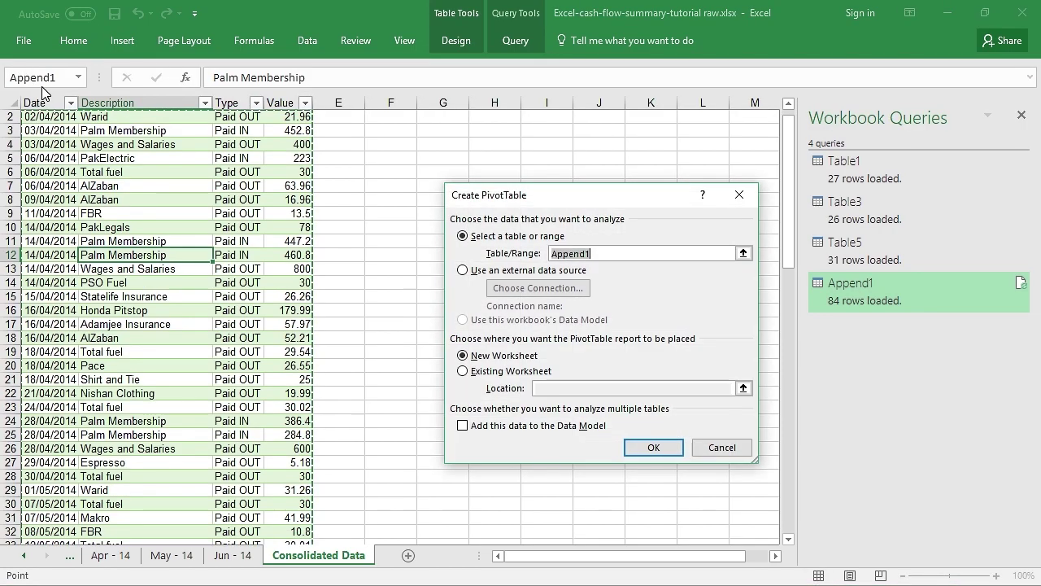
drag(600, 201, 500, 173)
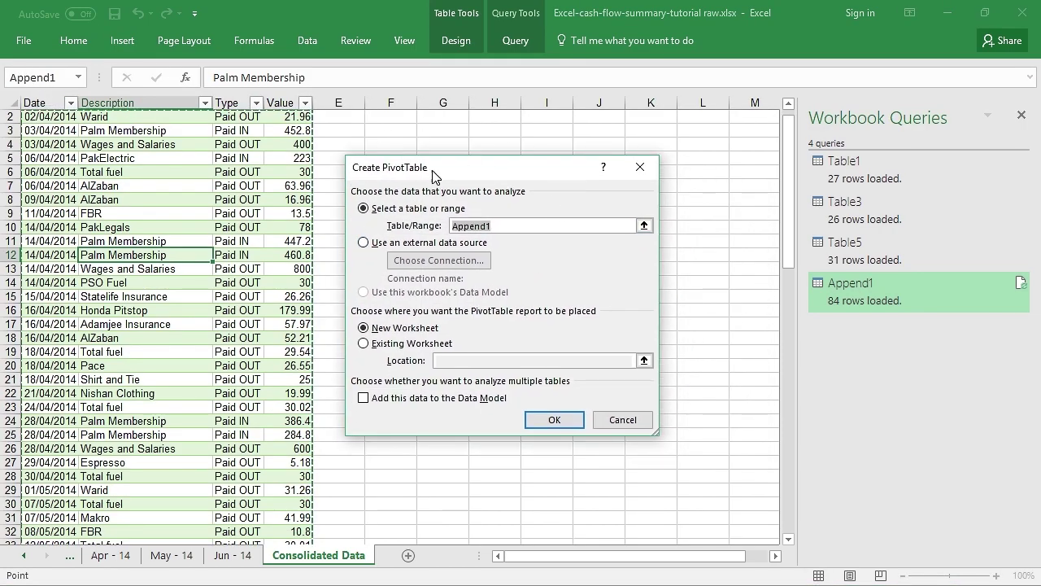
click(553, 418)
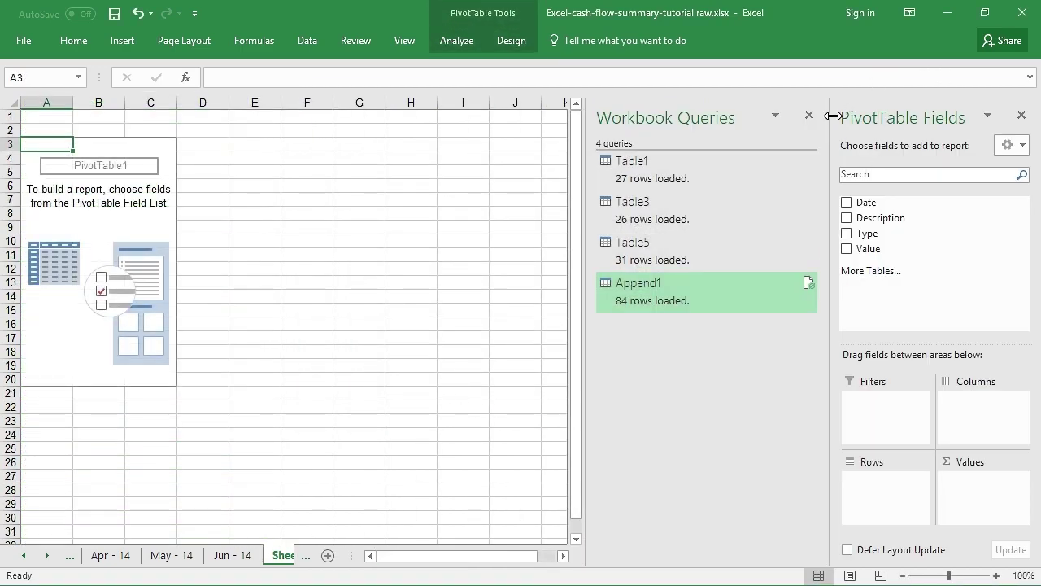
click(809, 115)
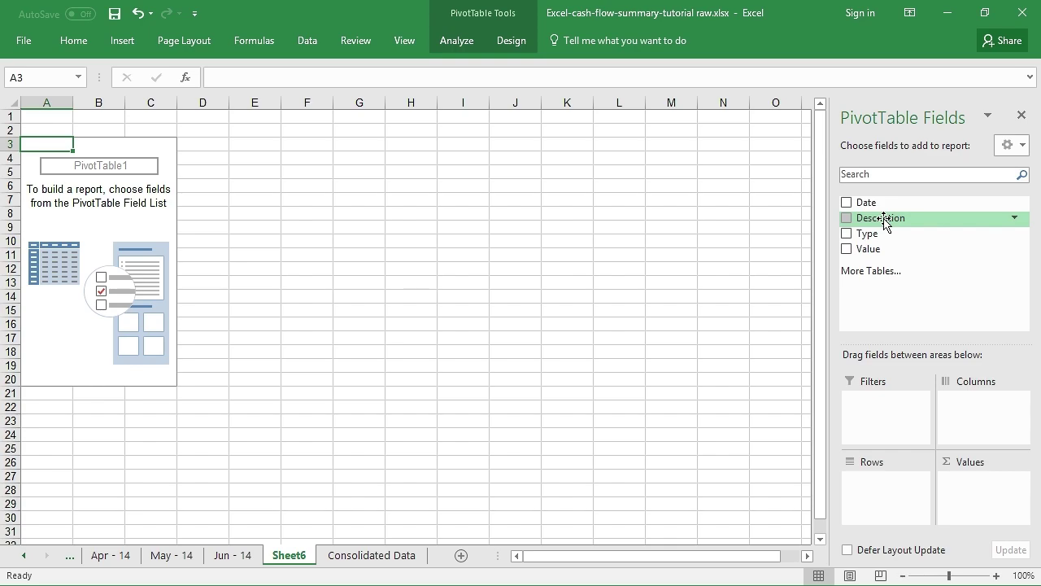
Examine the entries in the Description column of the Consolidated Data sheet.
click(377, 556)
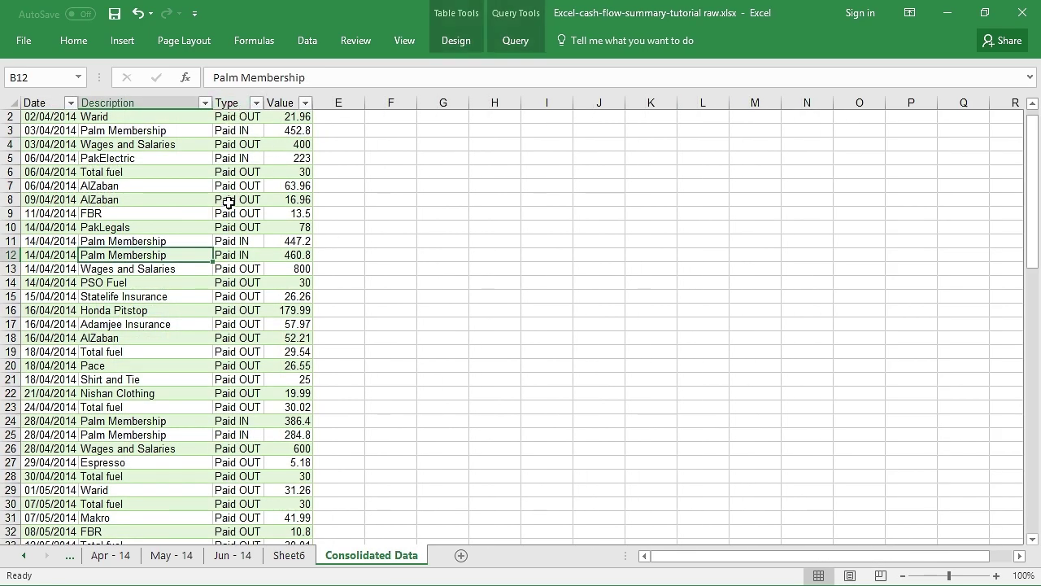
scroll(228, 237, up, 1)
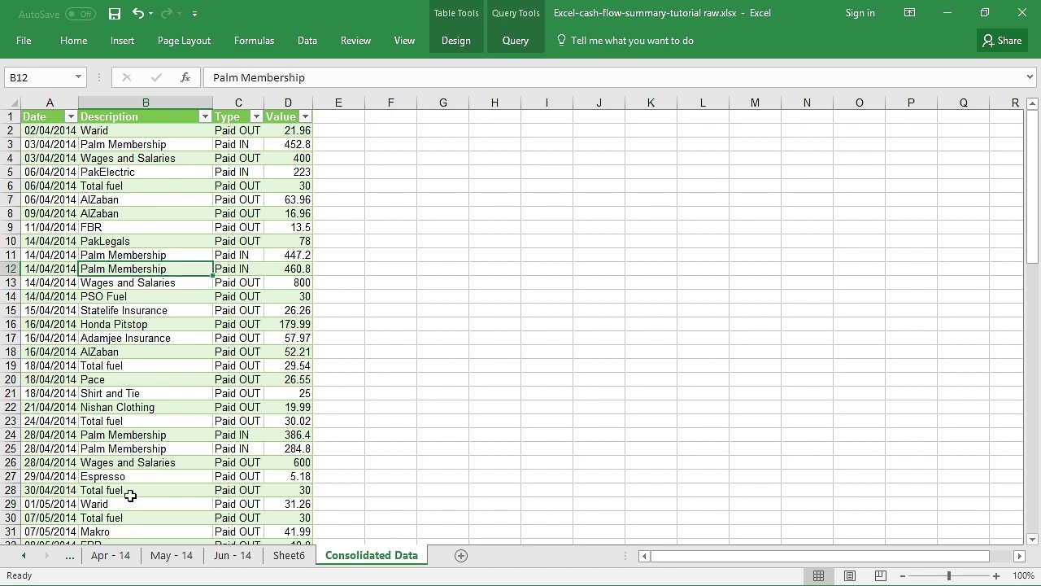
click(109, 133)
click(111, 145)
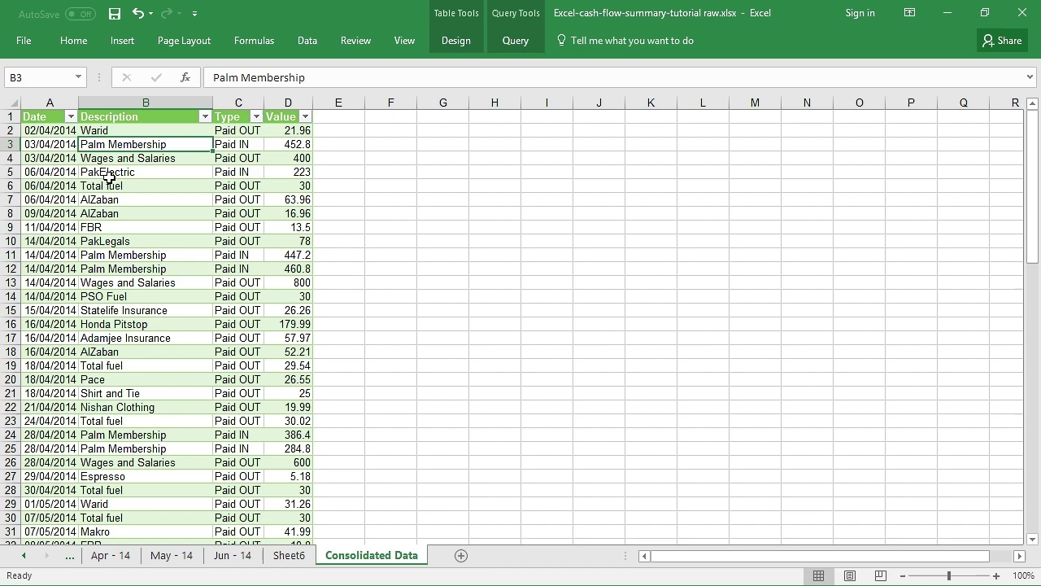
click(112, 172)
click(116, 213)
click(118, 254)
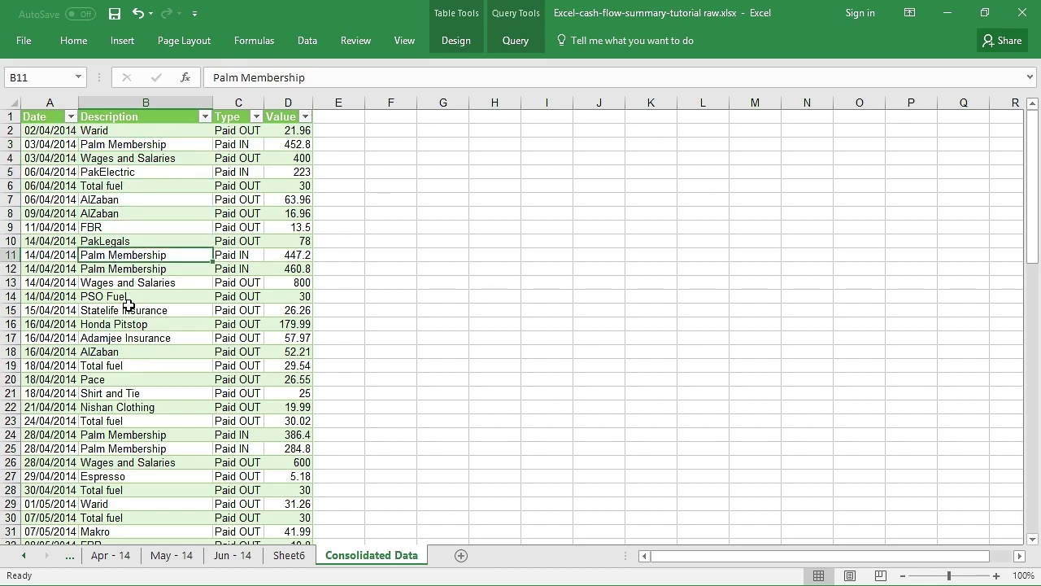
Lay out the pivot table on Sheet6 with Type and Description as row fields and the sum of Value as values.
click(237, 132)
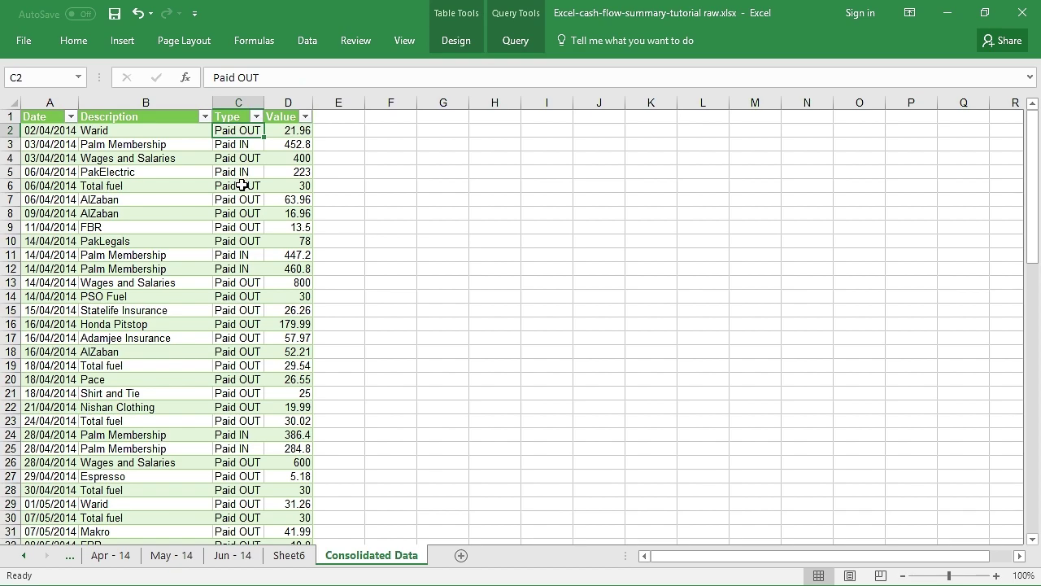
click(298, 143)
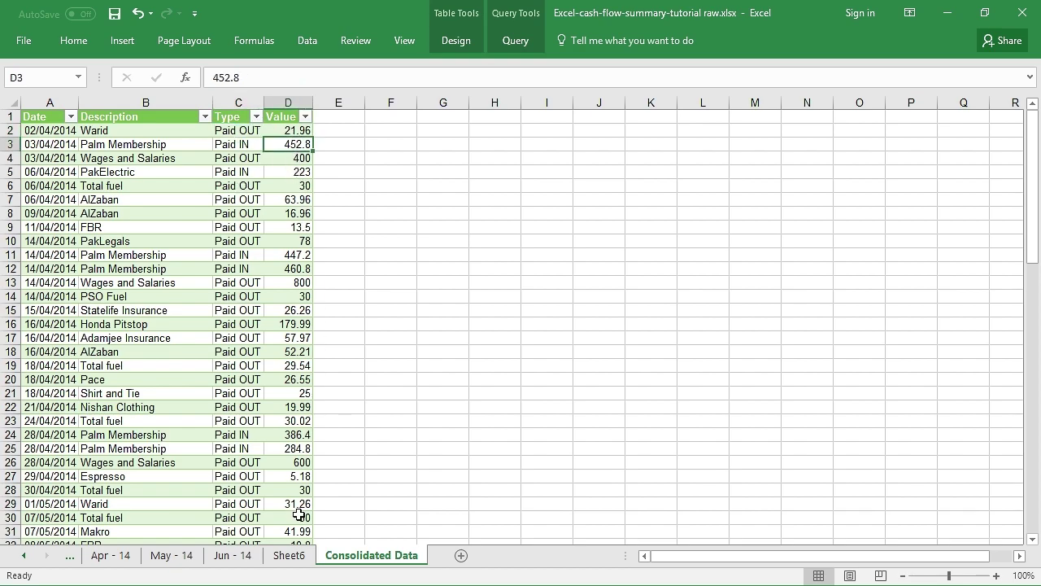
click(291, 558)
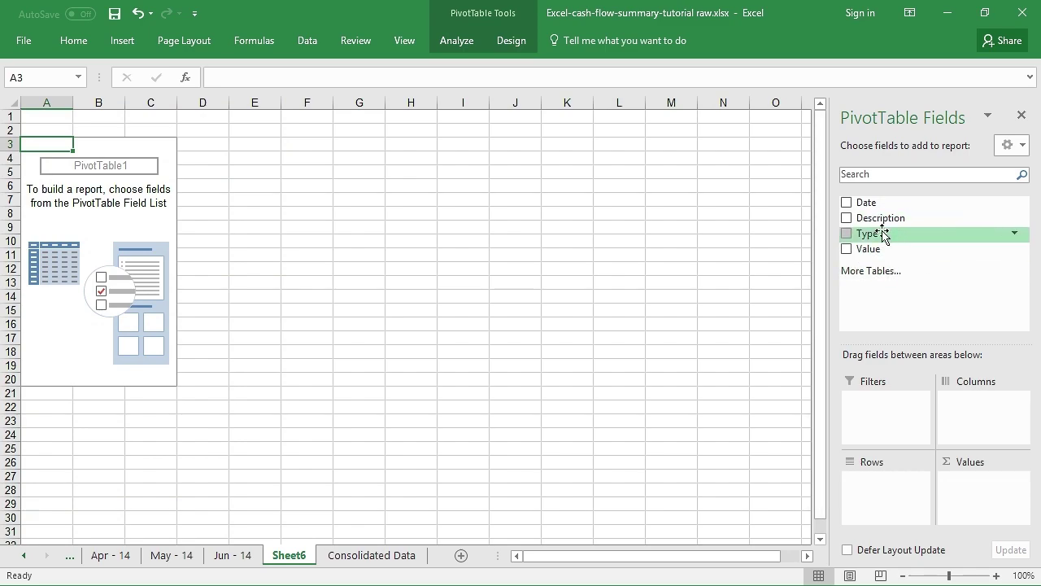
drag(873, 237, 880, 481)
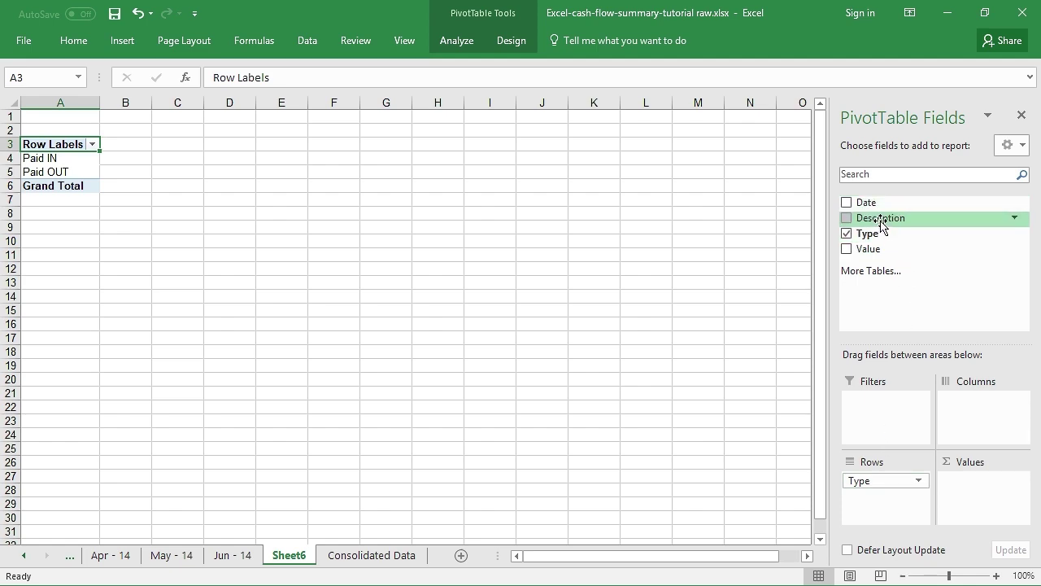
drag(881, 224, 873, 505)
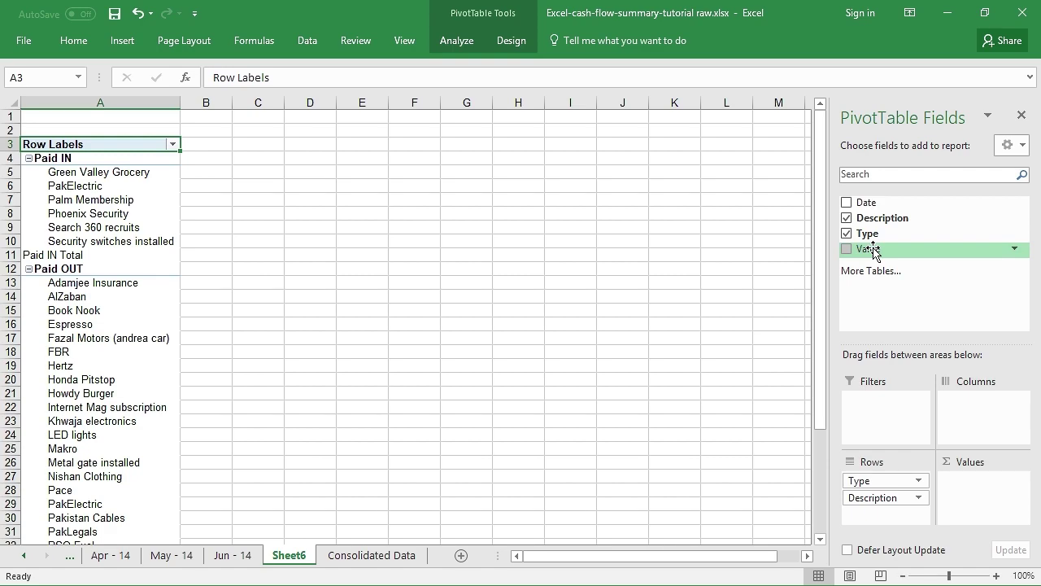
drag(868, 251, 972, 491)
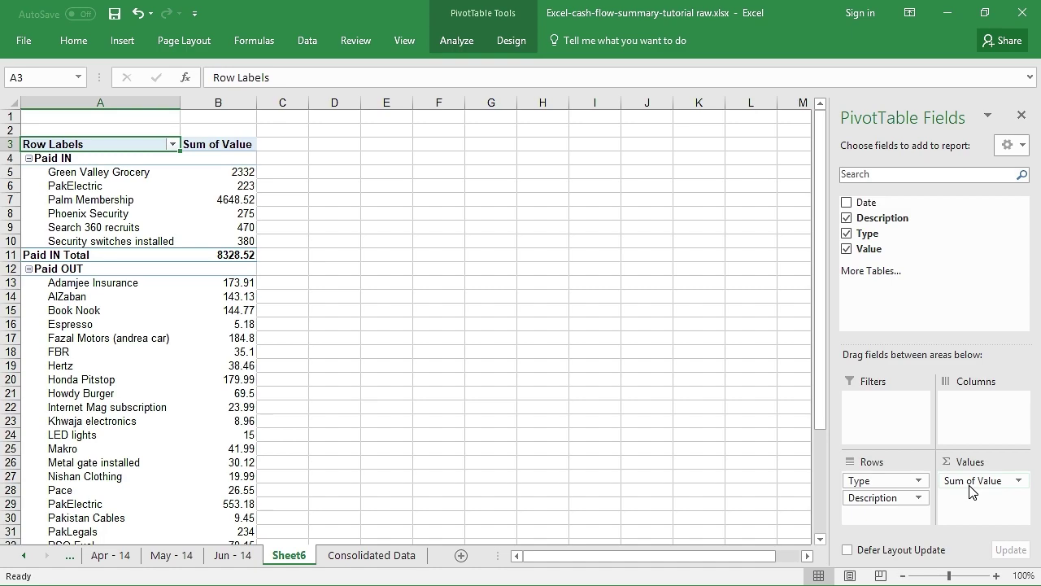
Add the Date field to the pivot table's columns so the values are split by month.
scroll(581, 407, down, 5)
scroll(467, 388, up, 5)
mouse_move(234, 355)
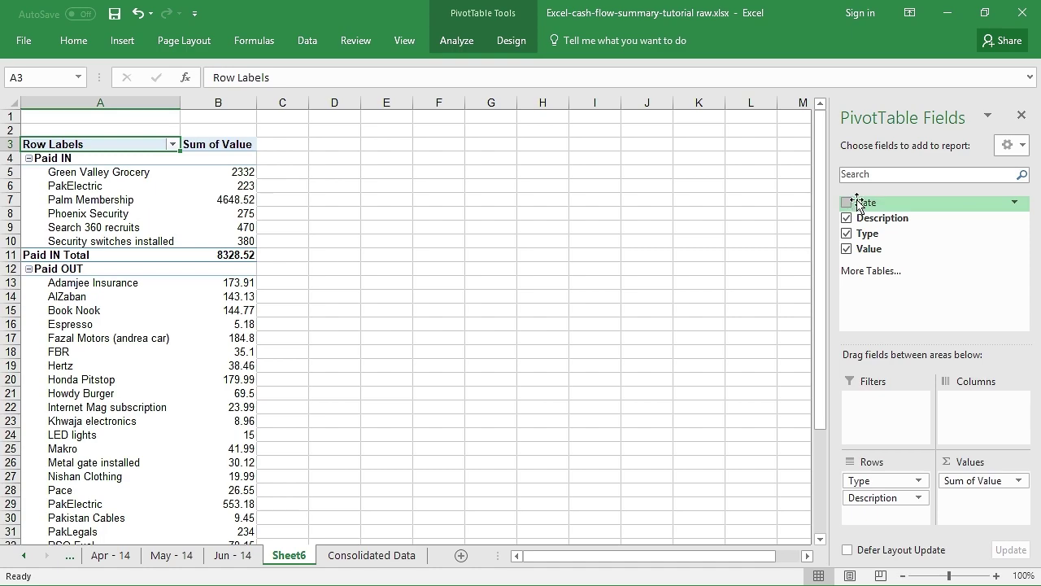
drag(862, 203, 981, 411)
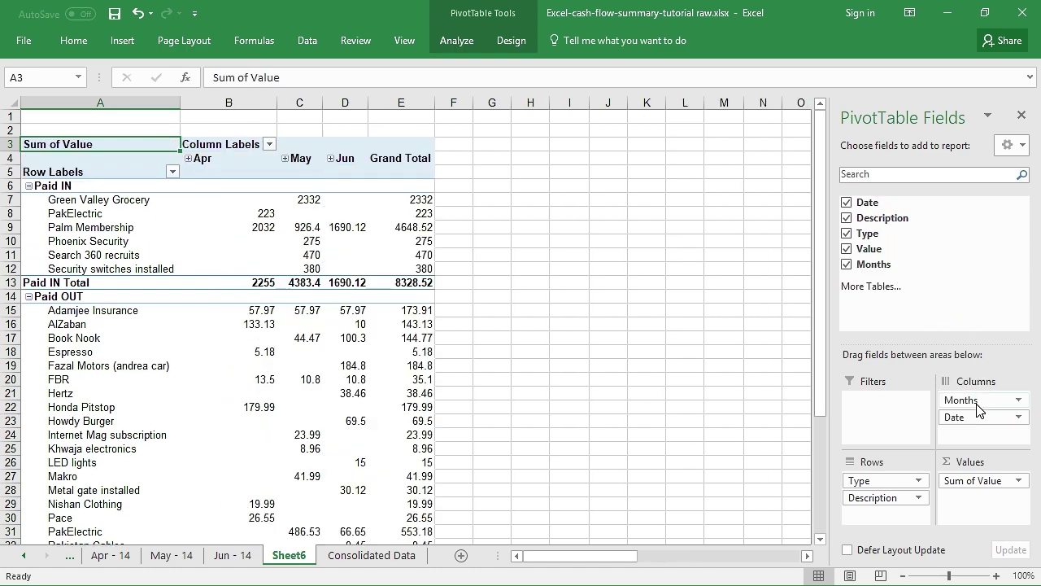
Turn off the pivot table's grand totals for both rows and columns.
scroll(234, 163, down, 1)
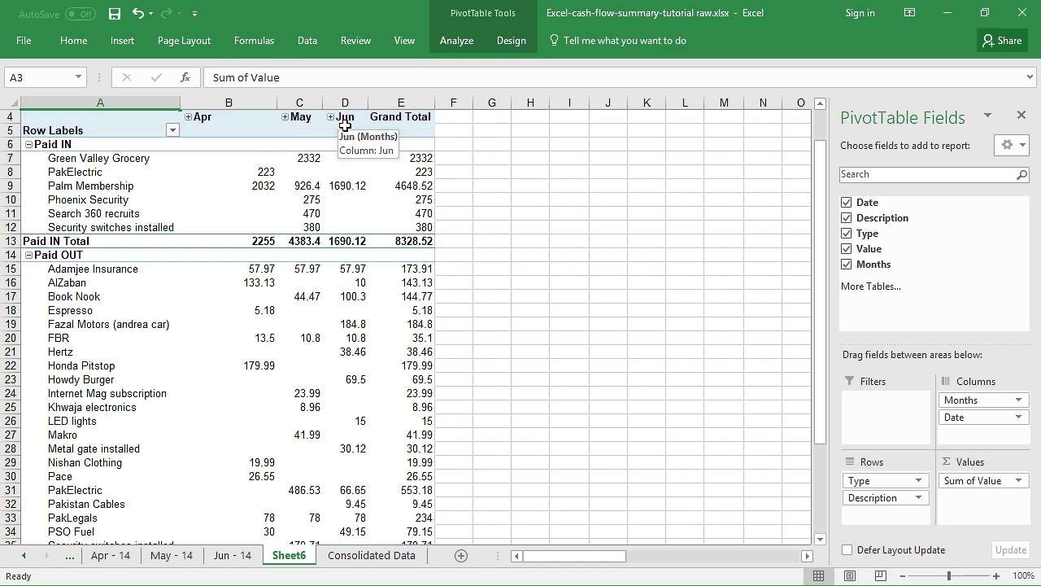
click(397, 352)
scroll(389, 342, up, 1)
scroll(357, 352, down, 7)
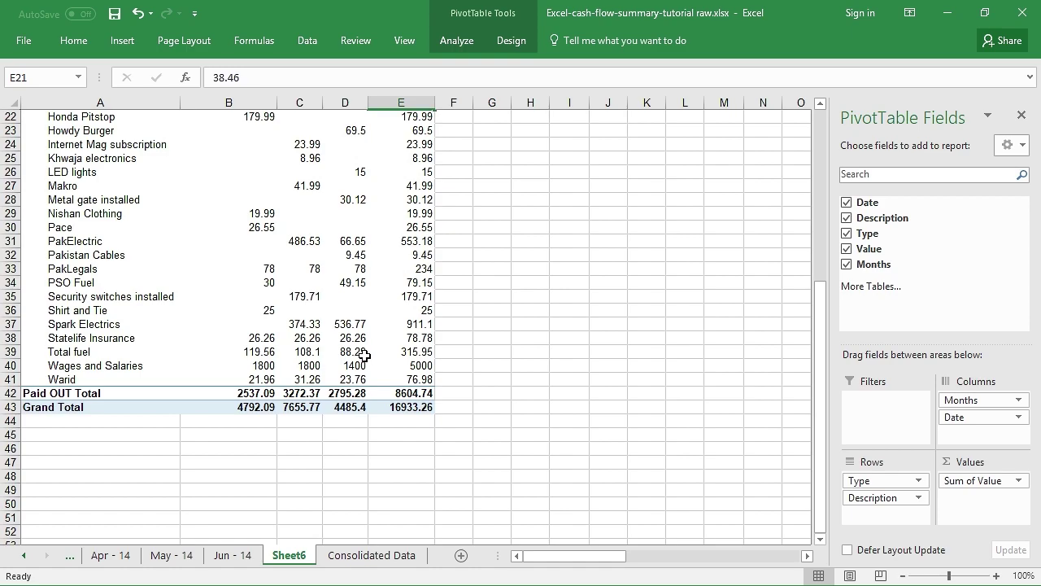
scroll(358, 325, up, 7)
click(507, 42)
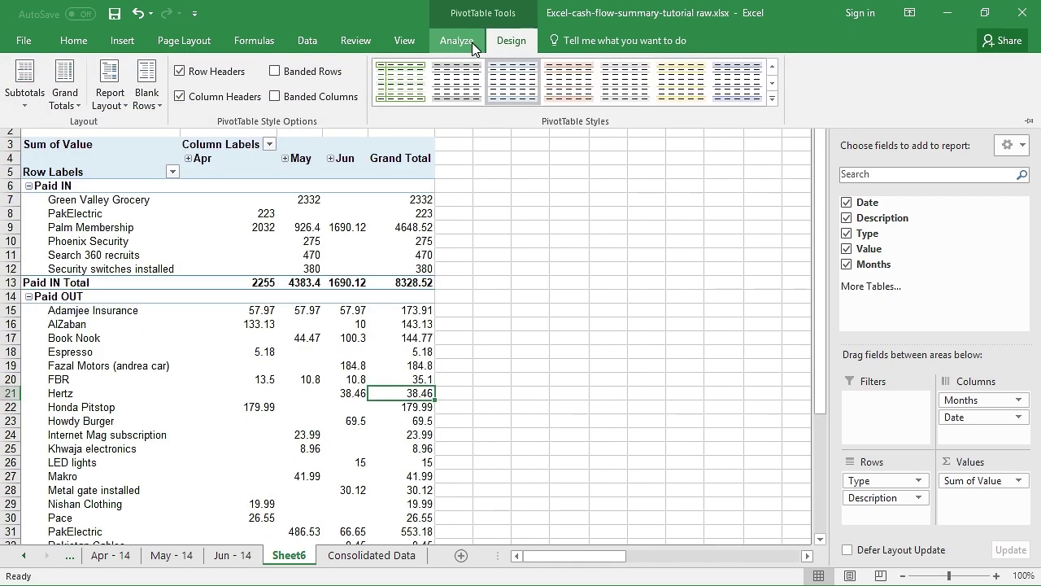
click(81, 98)
click(106, 130)
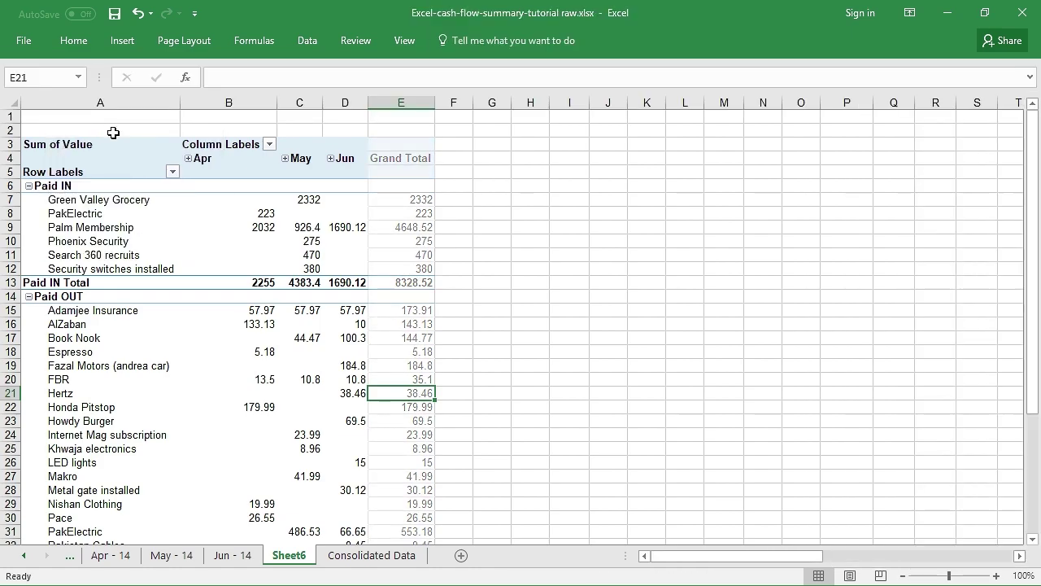
Hide the field headers of the pivot table.
click(300, 200)
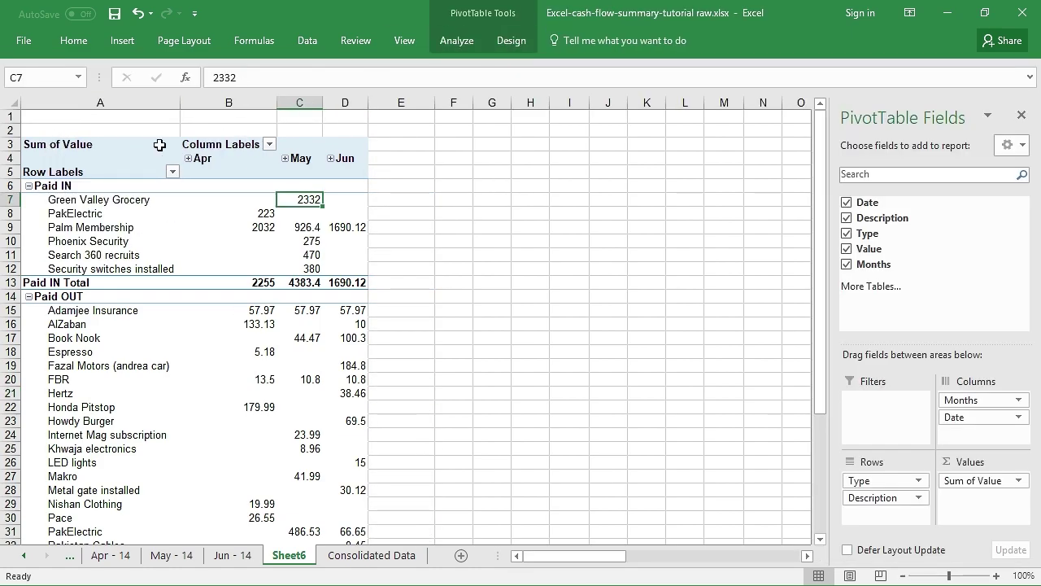
click(457, 41)
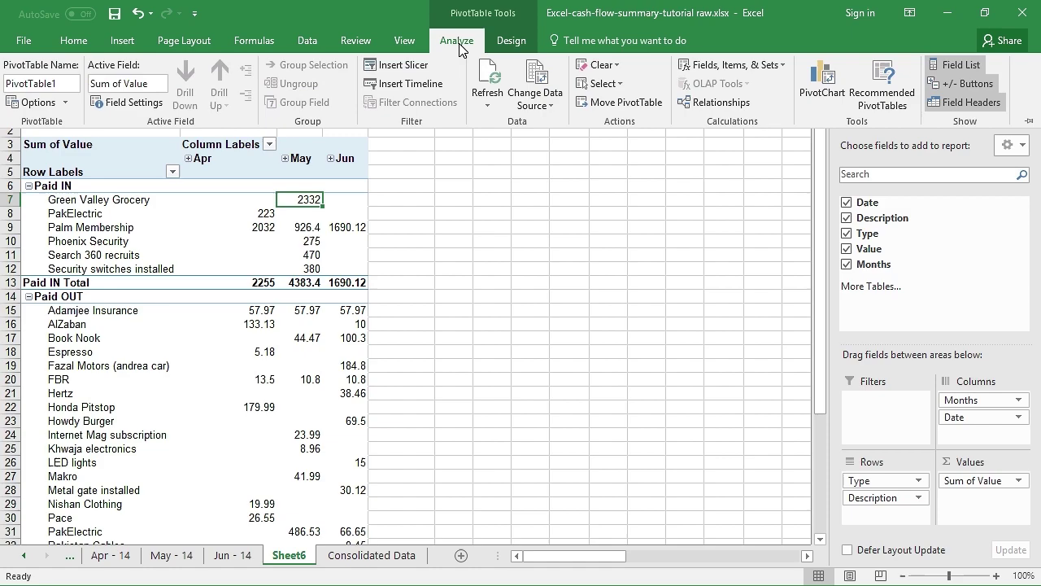
click(970, 104)
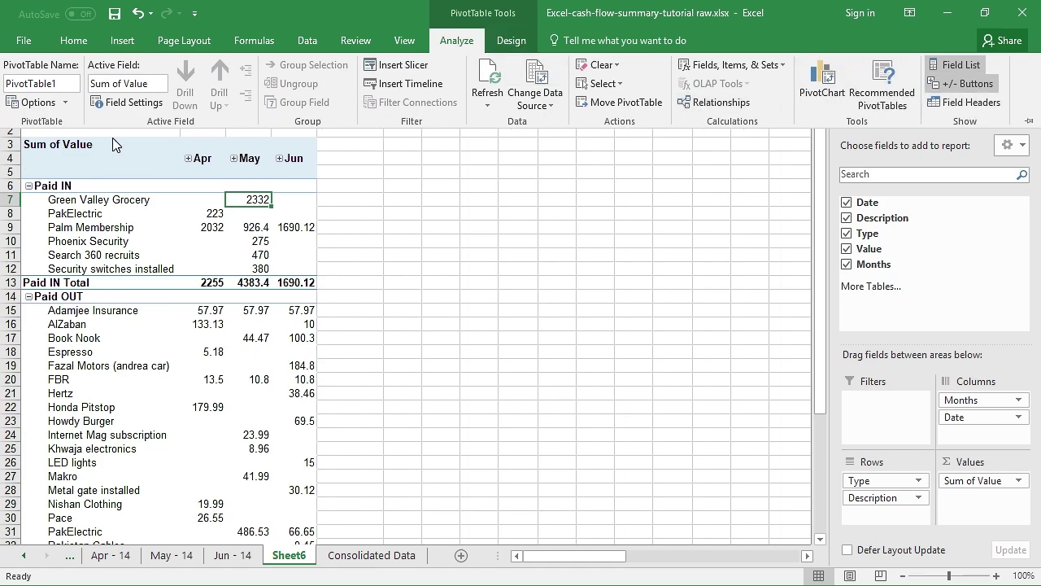
Replace the Sum of Value caption in cell A3 with a blank.
click(69, 146)
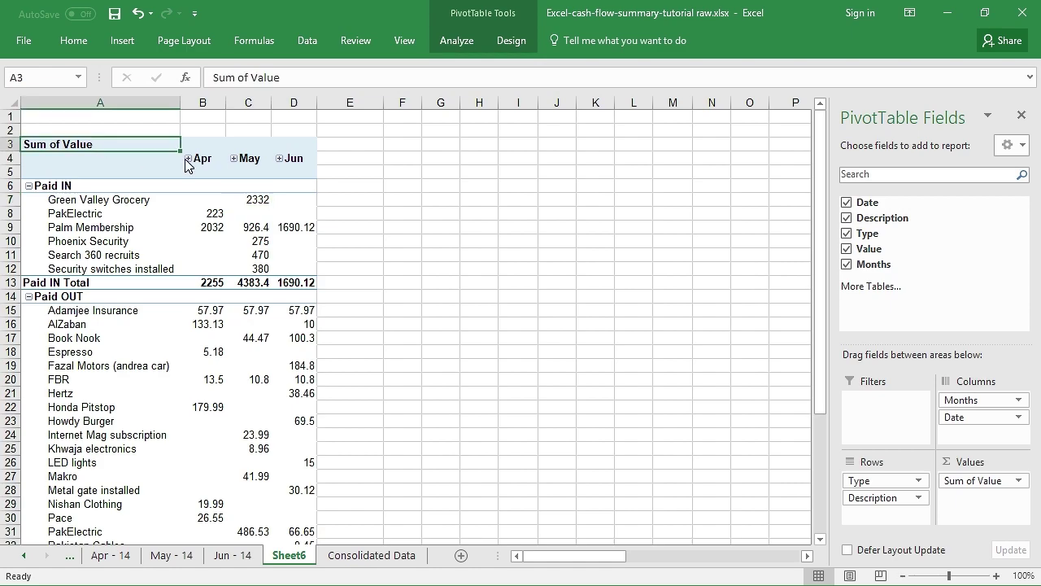
key(F2)
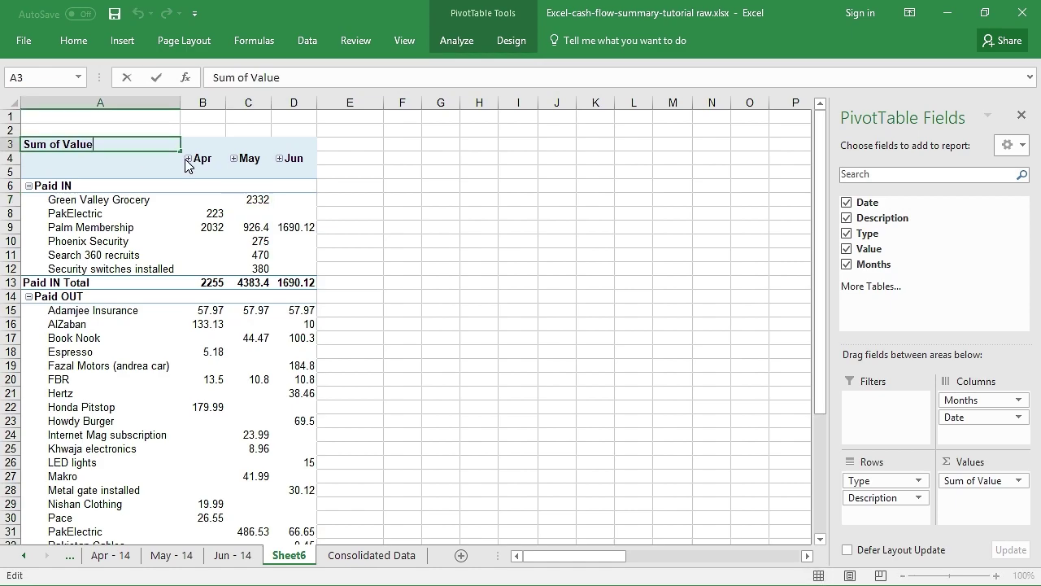
key(BackSpace)
key(BackSpace)
key(BackSpace)
key(BackSpace)
key(BackSpace)
key(BackSpace)
key(BackSpace)
key(BackSpace)
key(BackSpace)
key(BackSpace)
key(BackSpace)
key(BackSpace)
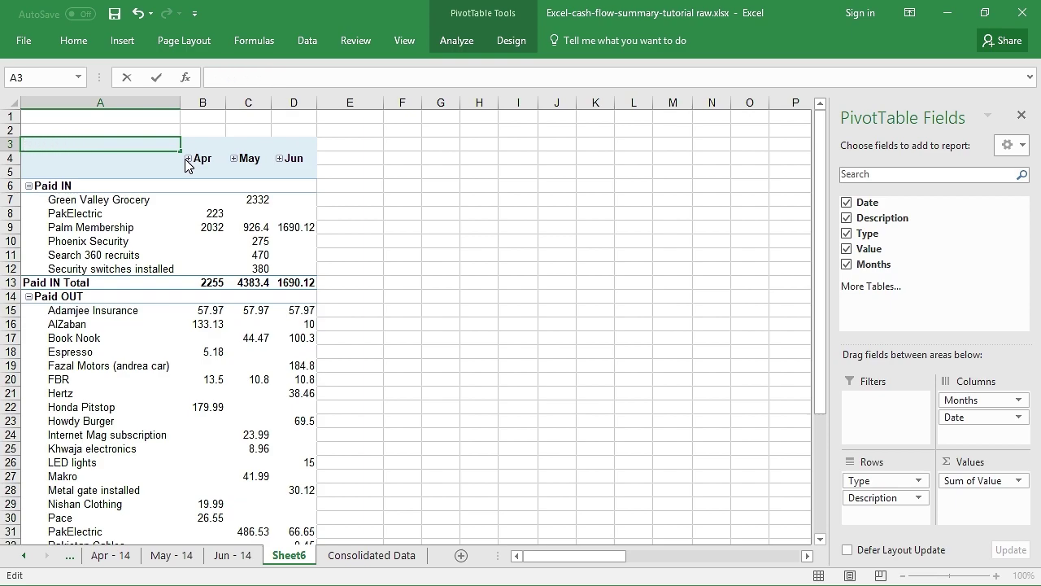
key(Return)
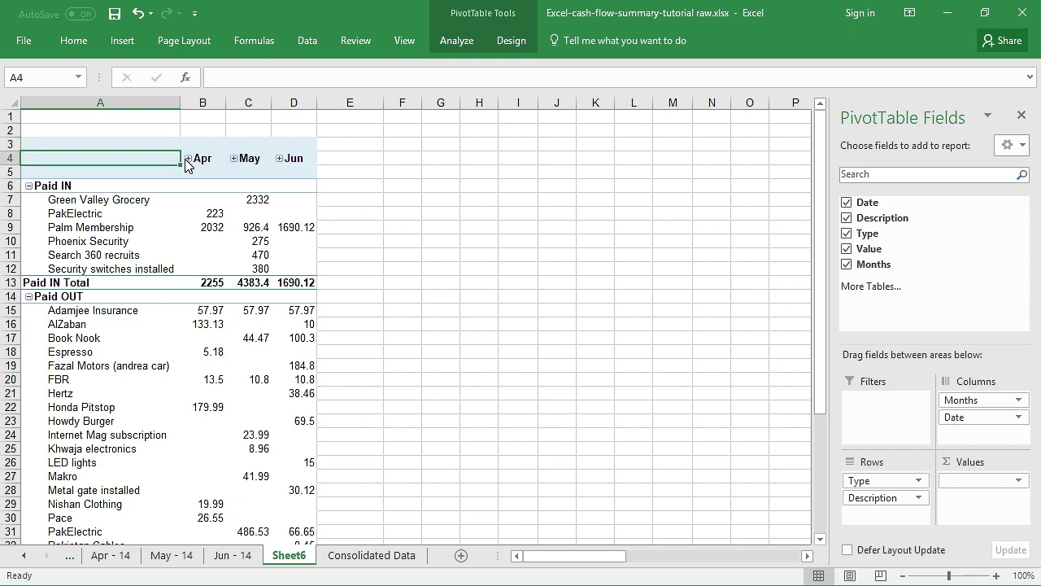
click(218, 171)
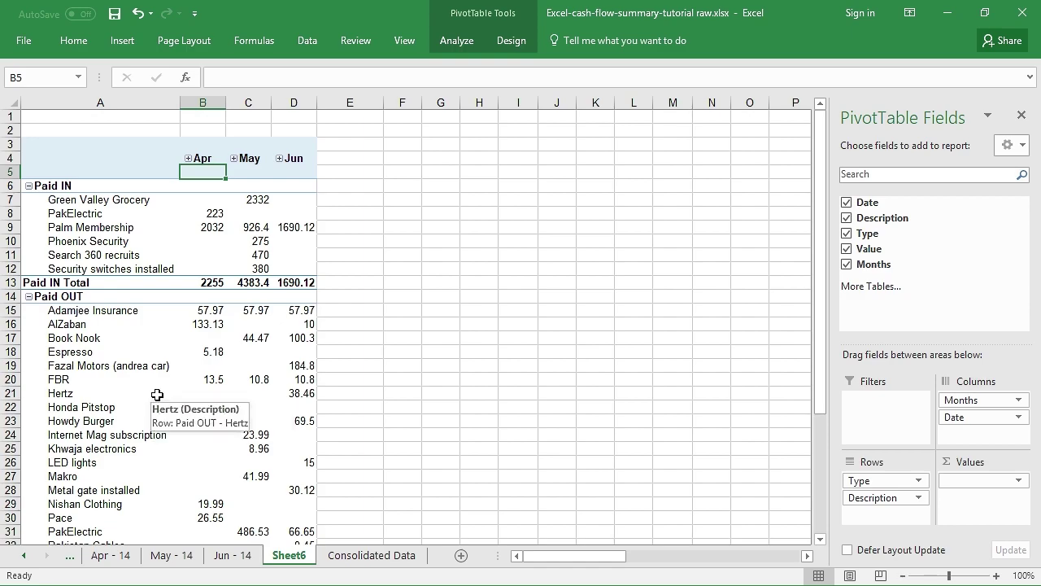
Below the pivot table, enter the label "Opening blance" in A44 and the amount 1500 in B44.
scroll(155, 397, down, 6)
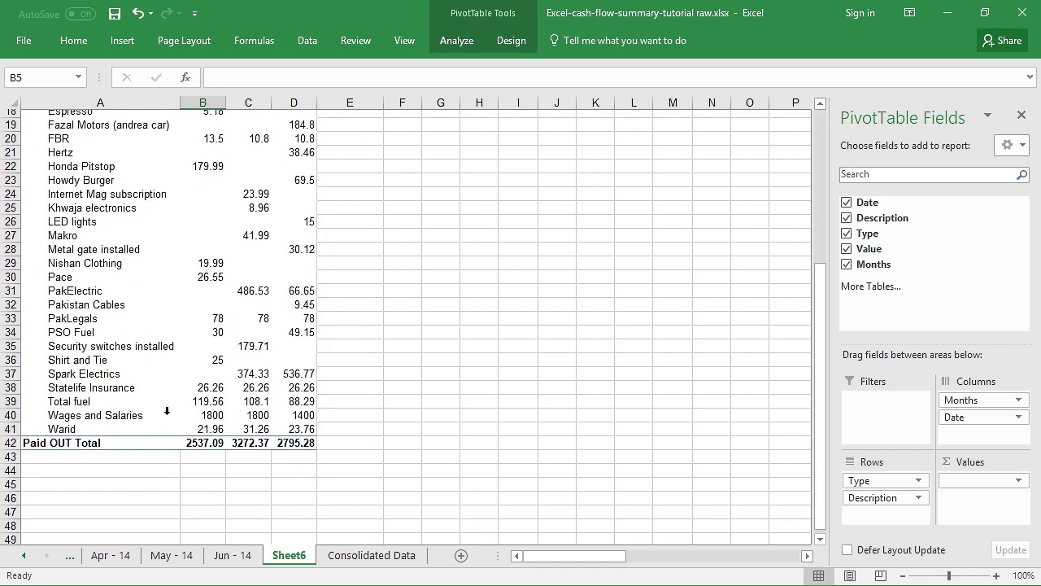
click(105, 463)
text(Op)
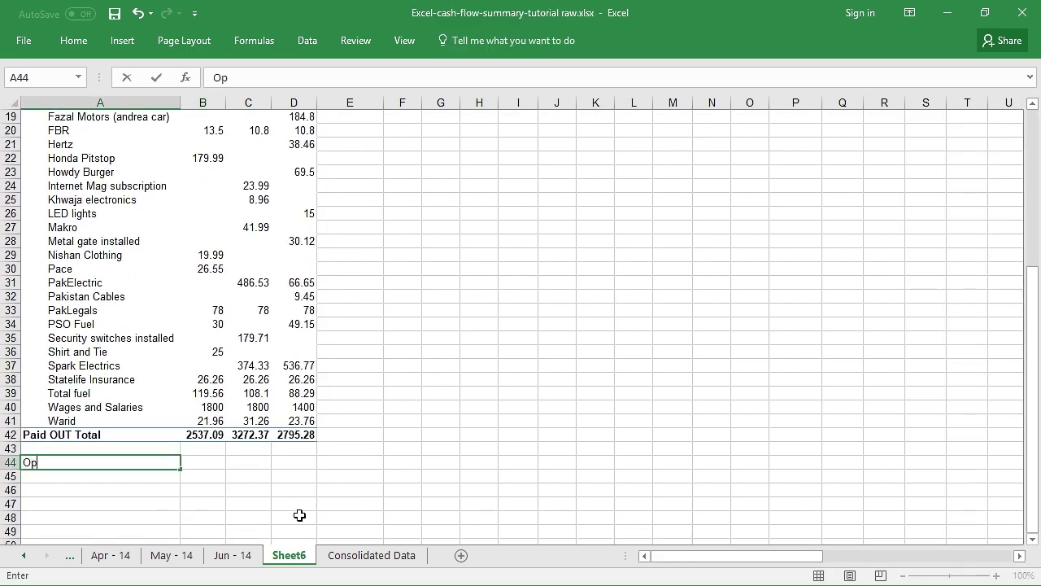
text(ening blance)
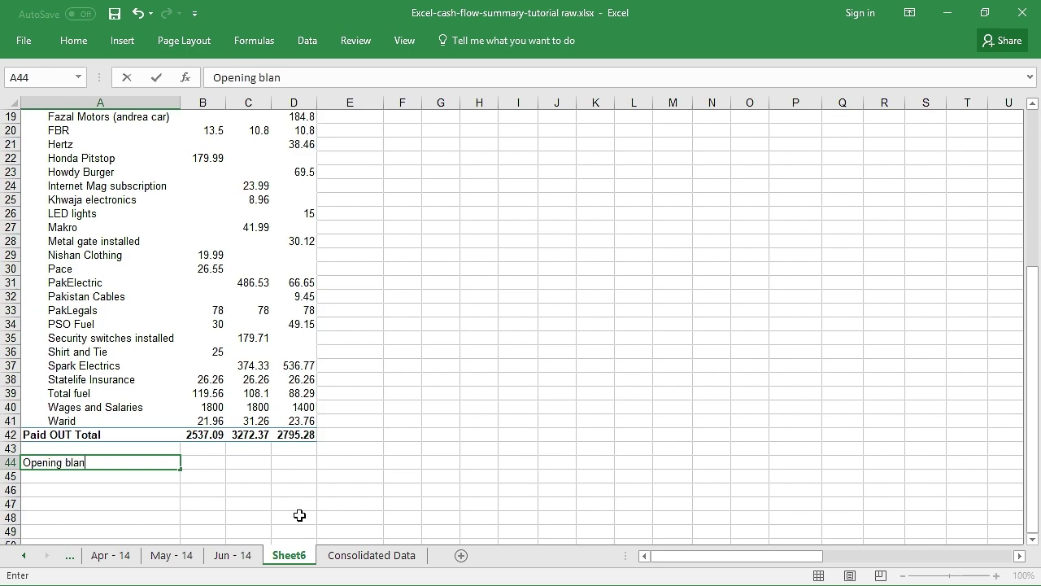
key(Return)
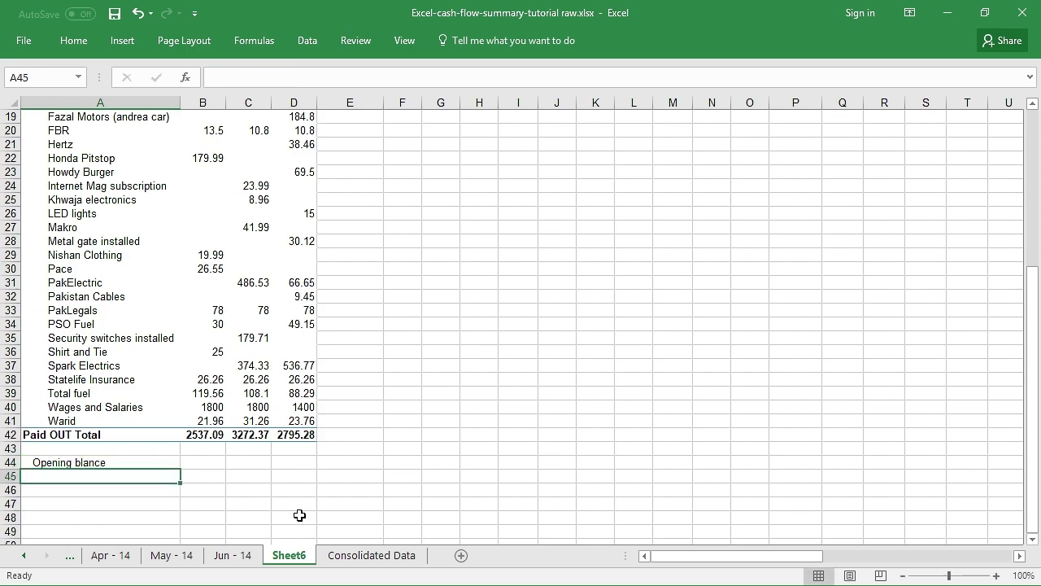
key(Up)
key(Right)
text(1500)
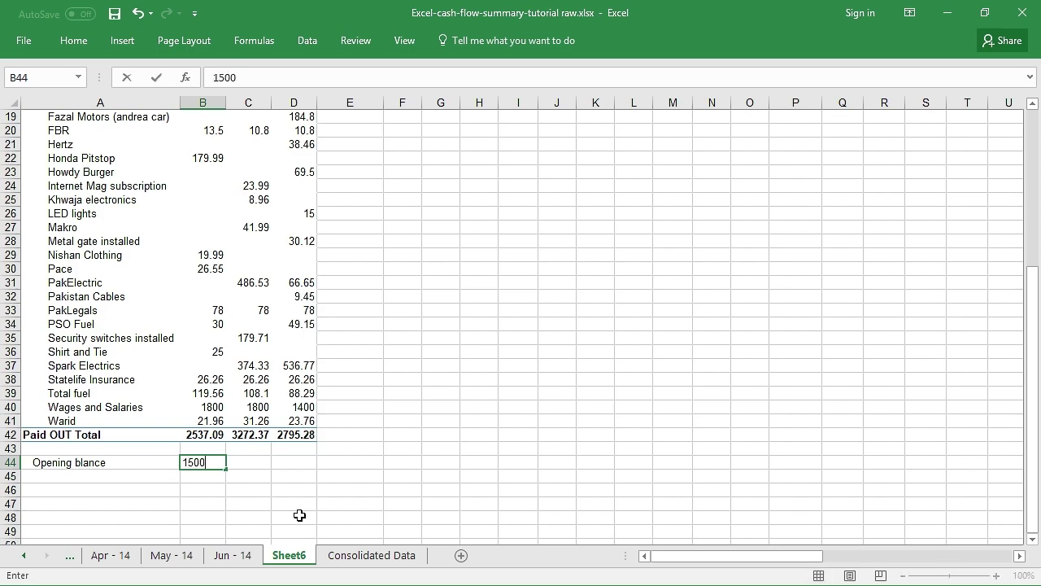
key(Return)
Enter the labels "Receipts for the period", "Payments for the period" and "Closing balance" in cells A45 to A47.
key(Left)
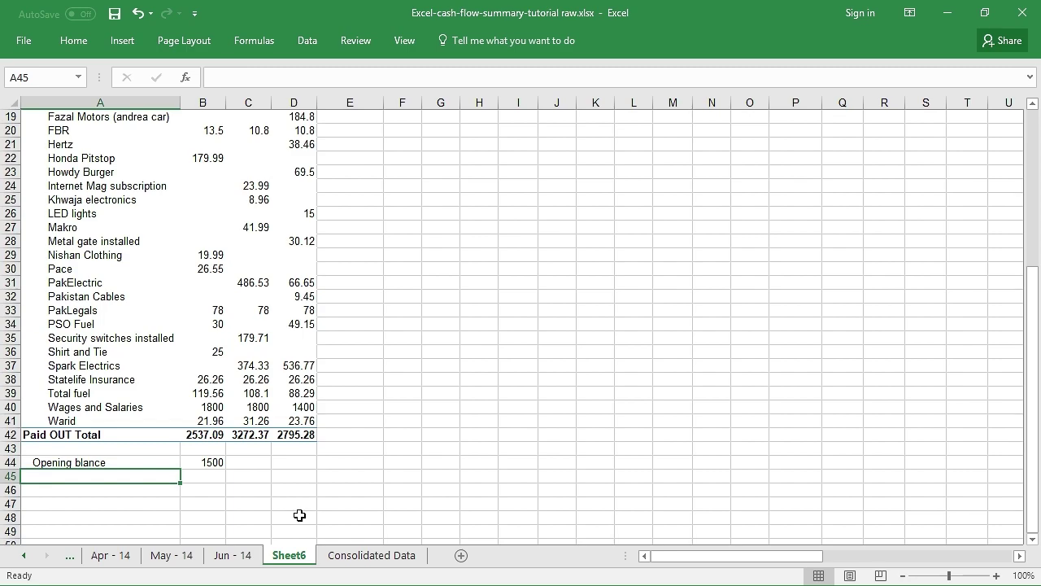
text(Receipts for the )
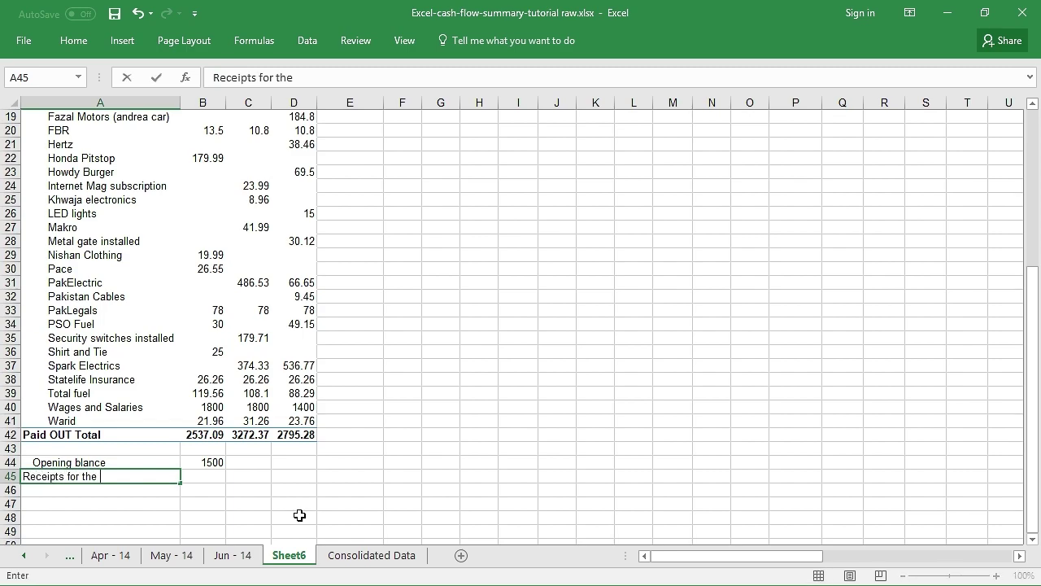
text(period)
key(Return)
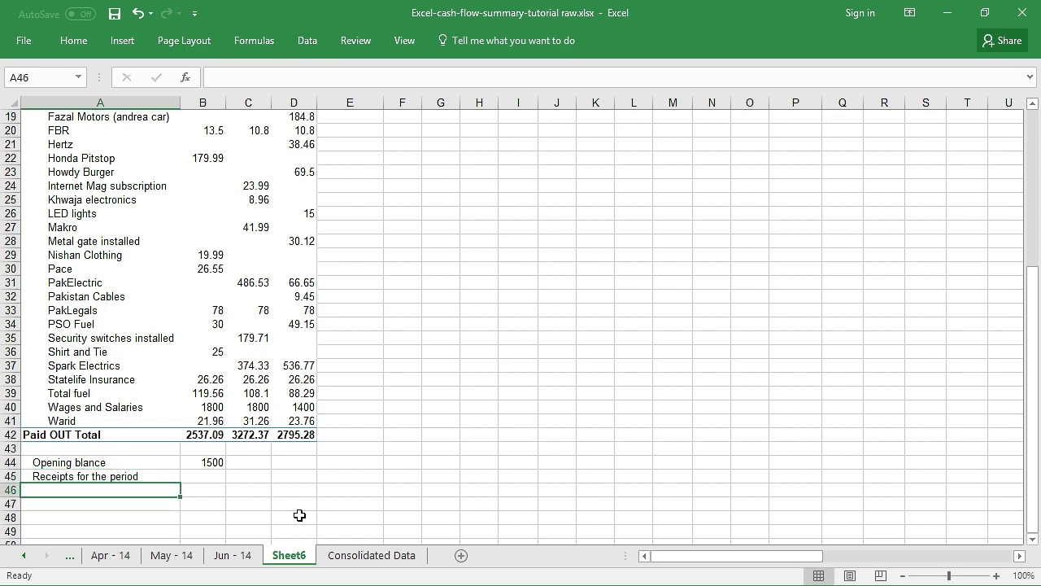
text(Payments for the perio)
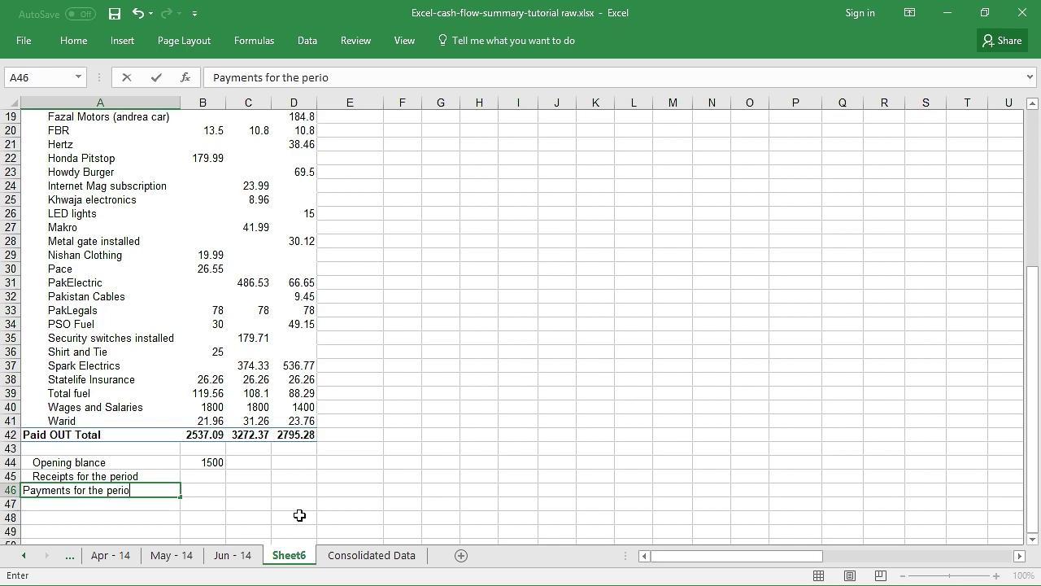
text(d)
key(Return)
text(Clos)
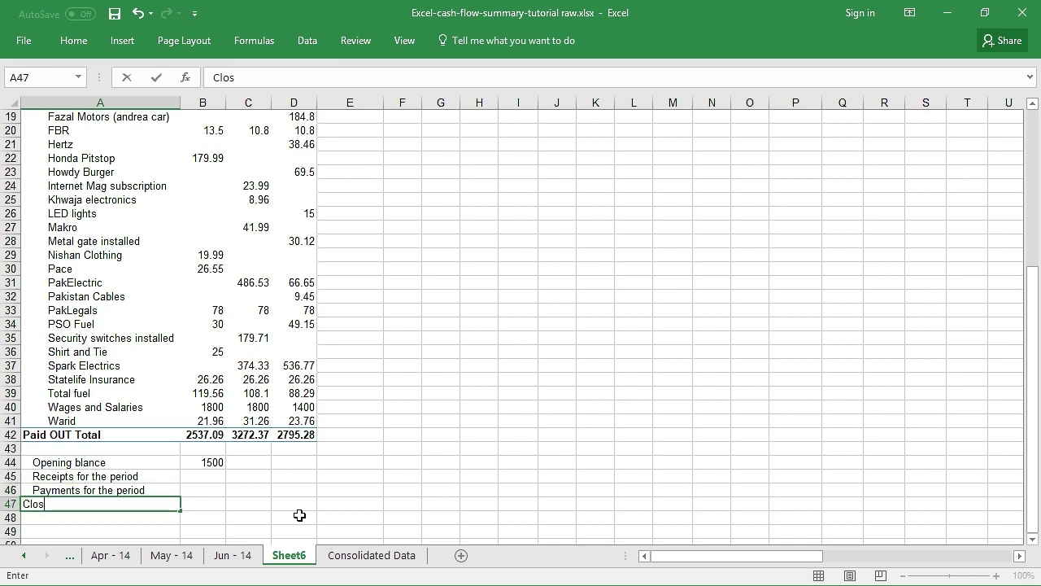
text(ing balance)
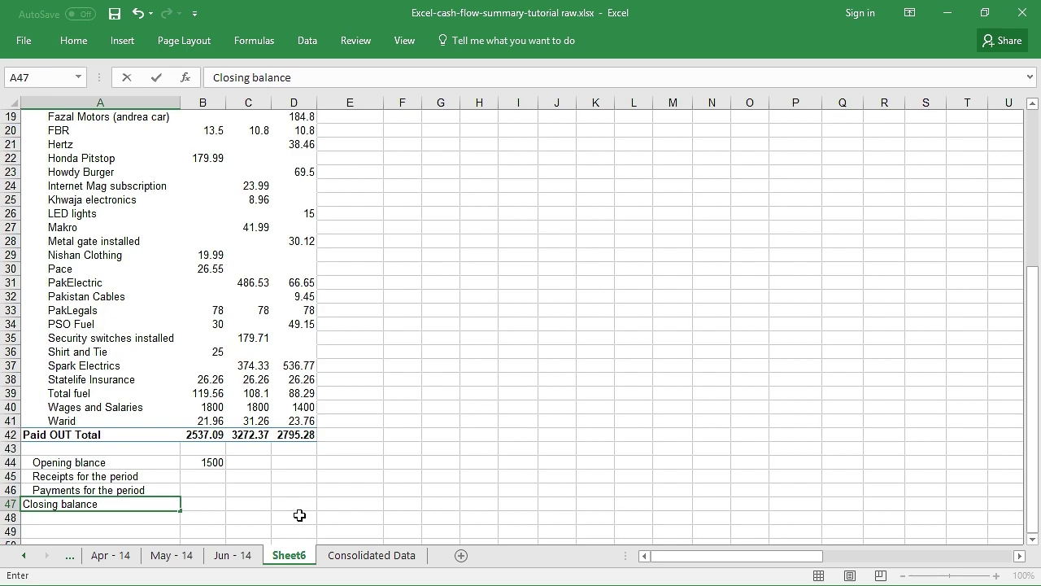
key(Return)
Link the April receipts in B45 to the Paid IN Total with the formula =B13.
key(Up)
key(Up)
key(Up)
key(Right)
text(=)
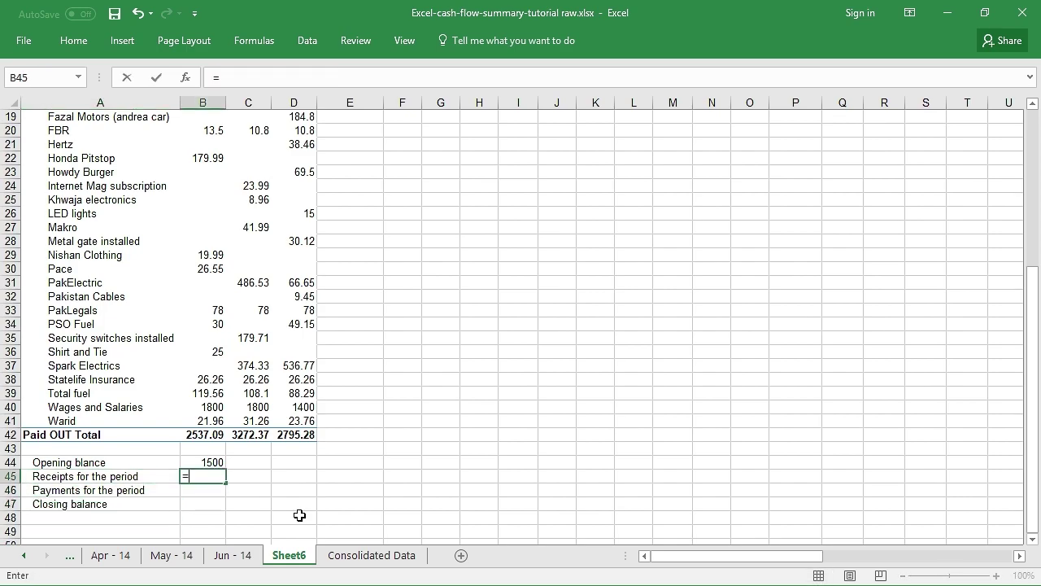
scroll(301, 471, up, 3)
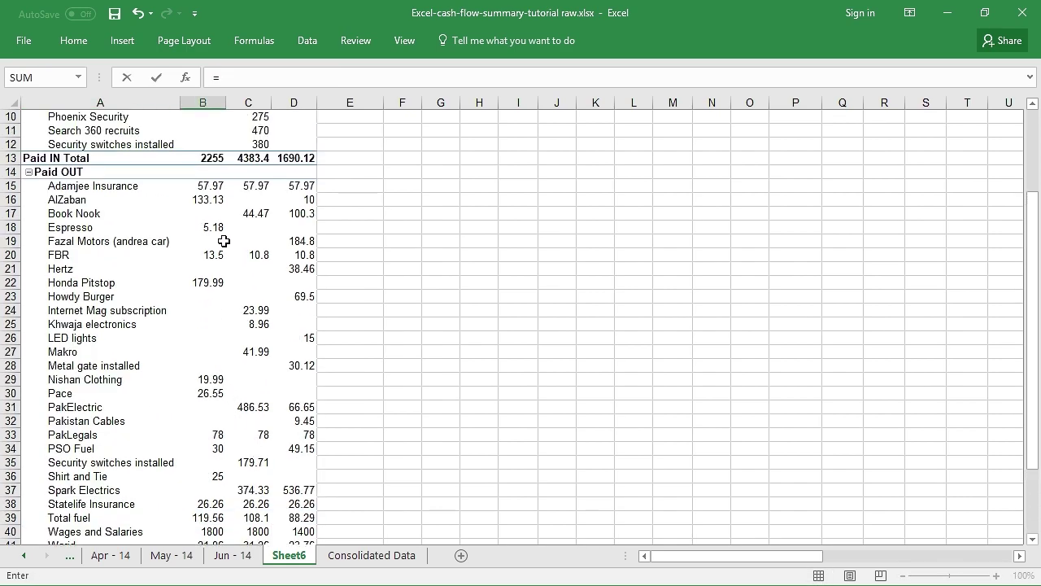
click(208, 158)
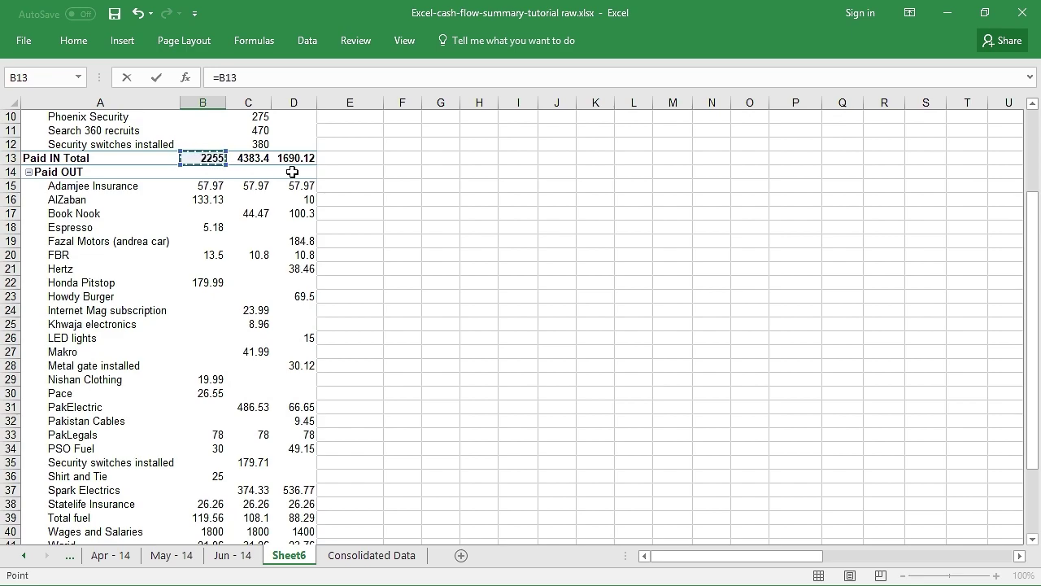
key(Return)
Link the April payments in B46 to the Paid OUT Total with the formula =B42.
text(=)
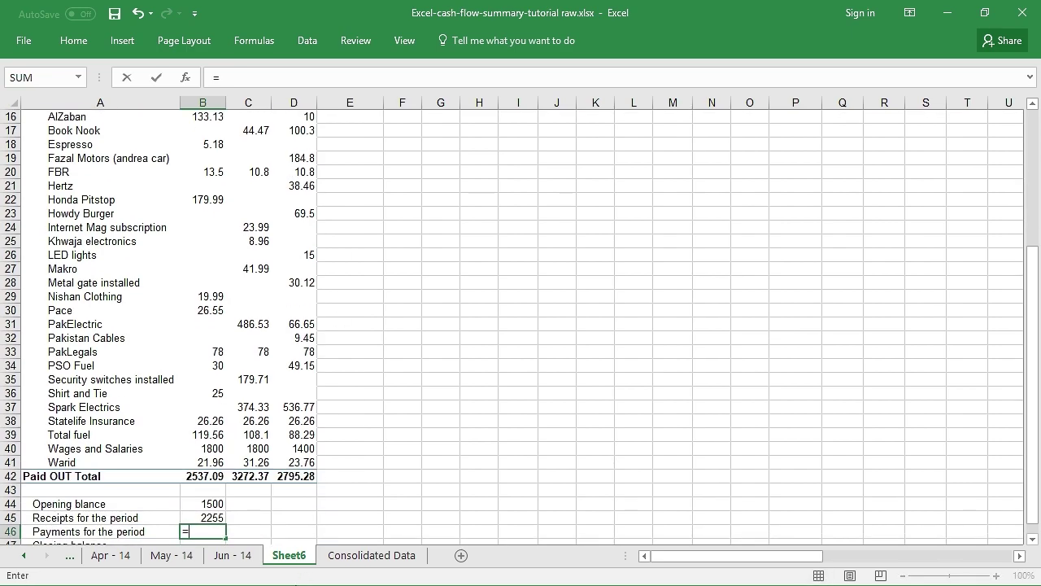
click(210, 476)
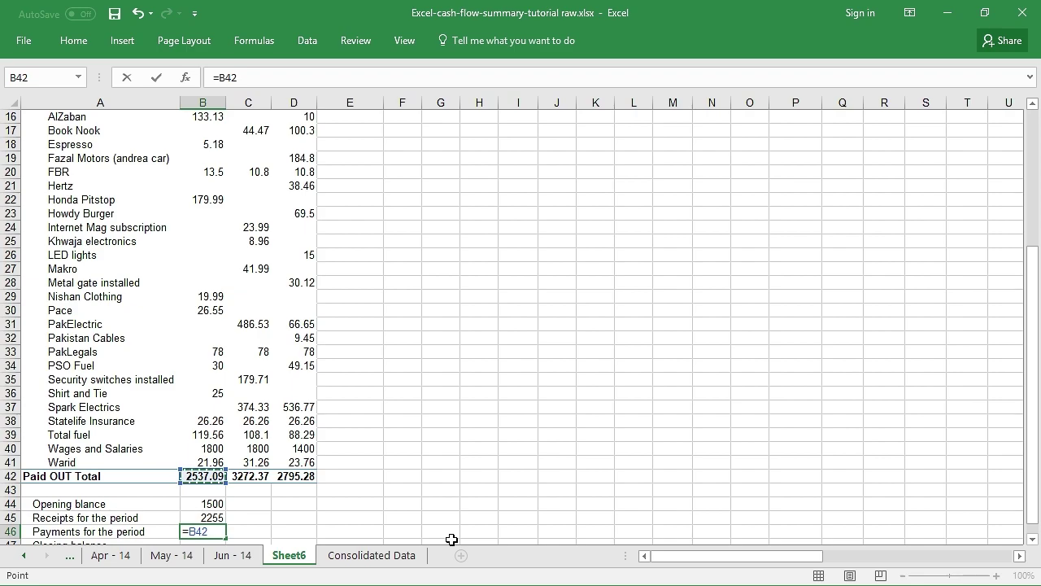
key(Return)
Calculate the April closing balance in B47 with the formula =B44+B45-B46.
text(=)
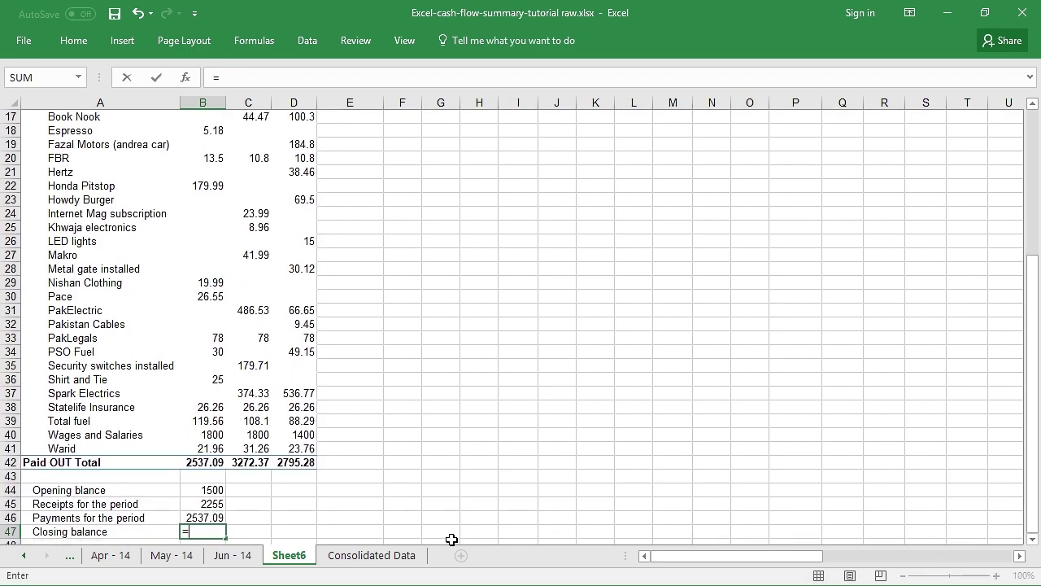
key(Up)
key(Up)
key(Up)
text(+)
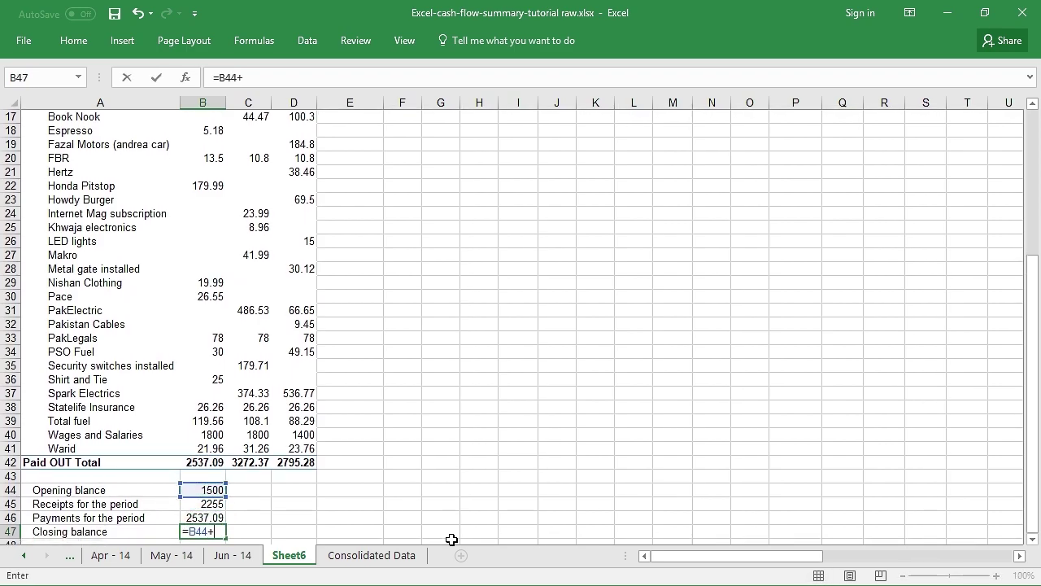
key(Up)
key(Up)
text(-)
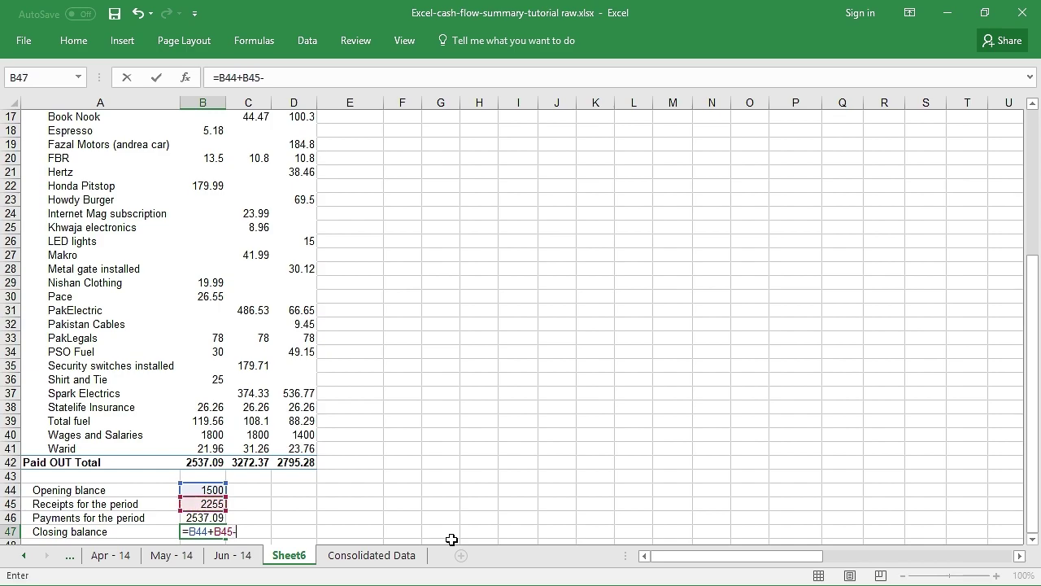
key(Up)
key(Return)
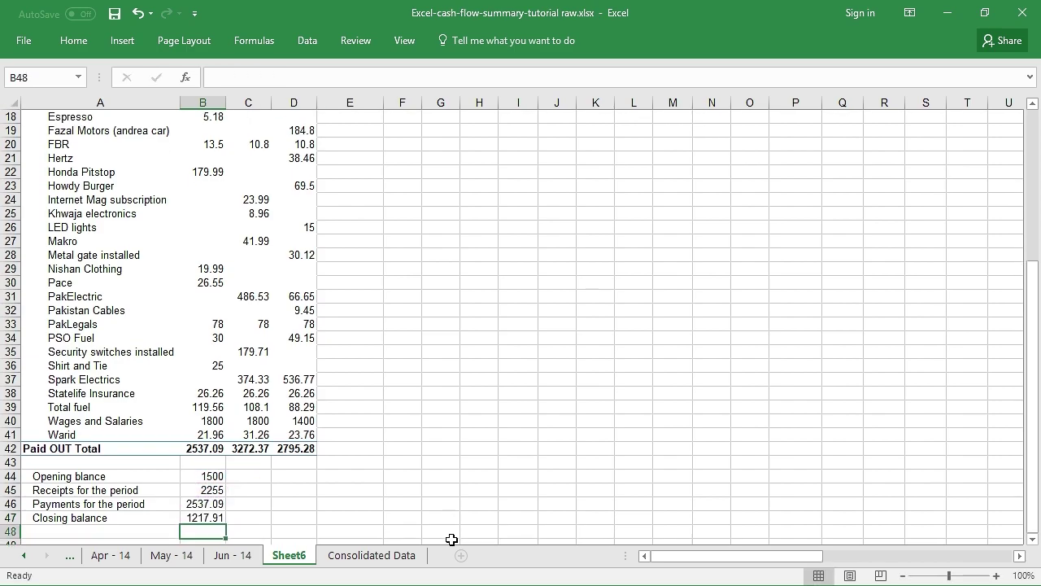
Set the May opening balance in C44 to the April closing balance with the formula =B47.
key(Right)
key(Up)
key(Up)
key(Up)
key(Up)
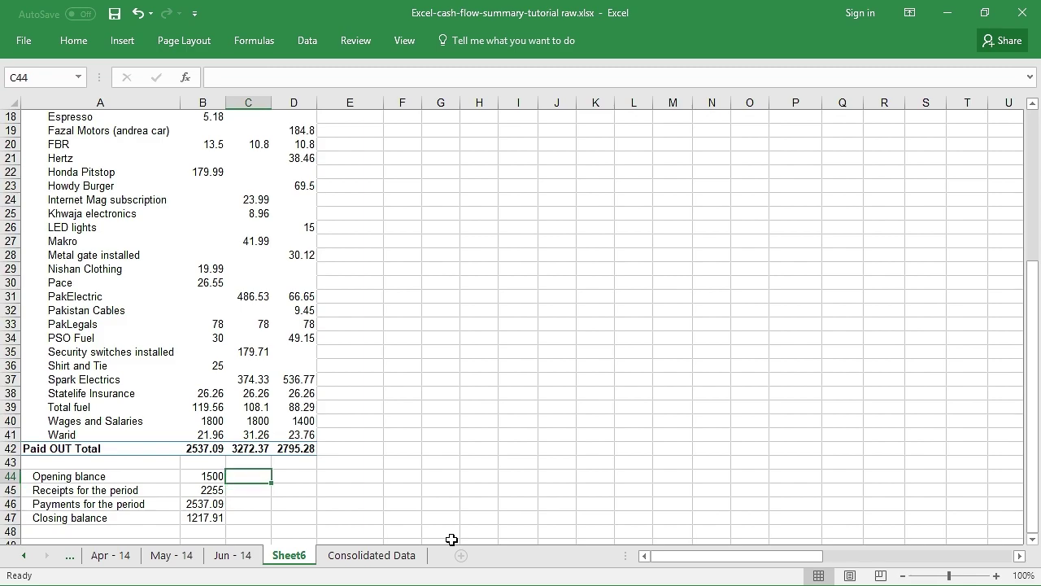
text(=)
key(Down)
key(Down)
key(Down)
key(Left)
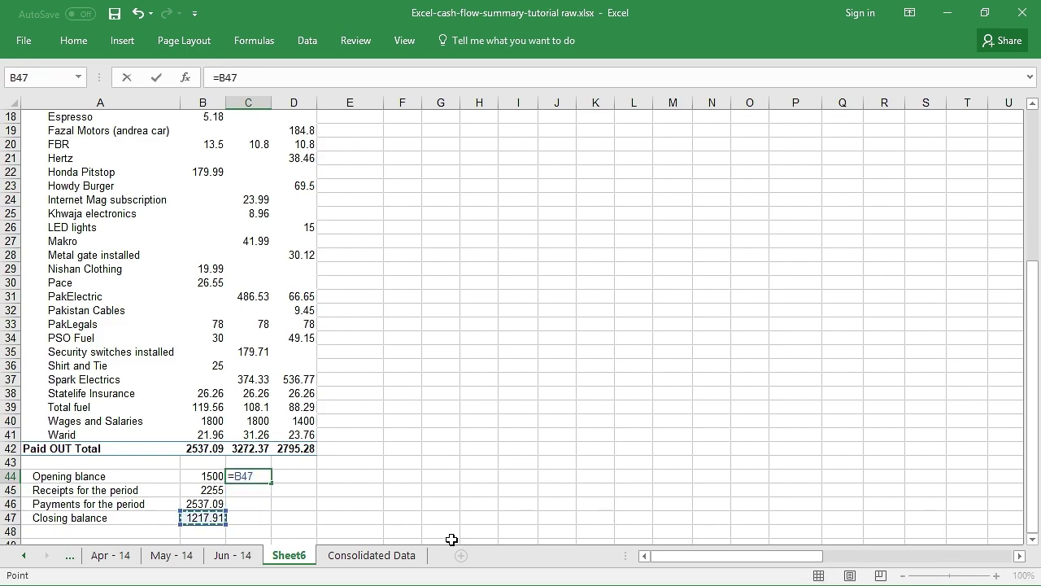
key(Return)
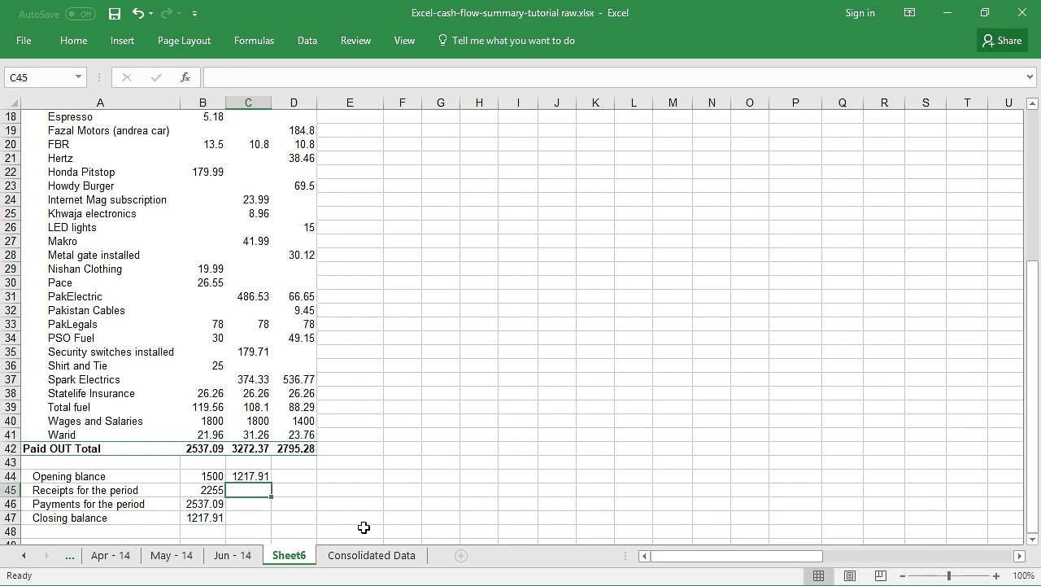
Fill the formulas in B45:B47 across to May, and extend the May formulas in C44:C47 to June in column D.
drag(201, 491, 272, 527)
drag(256, 477, 315, 528)
click(390, 490)
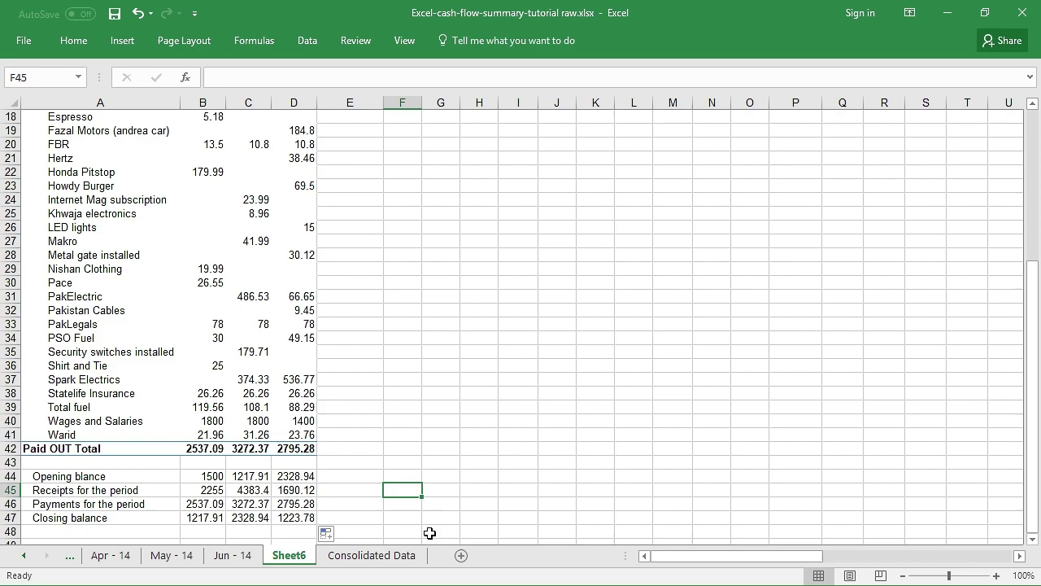
Make the four balance labels in A44:A47 bold.
scroll(125, 464, down, 1)
drag(125, 462, 125, 504)
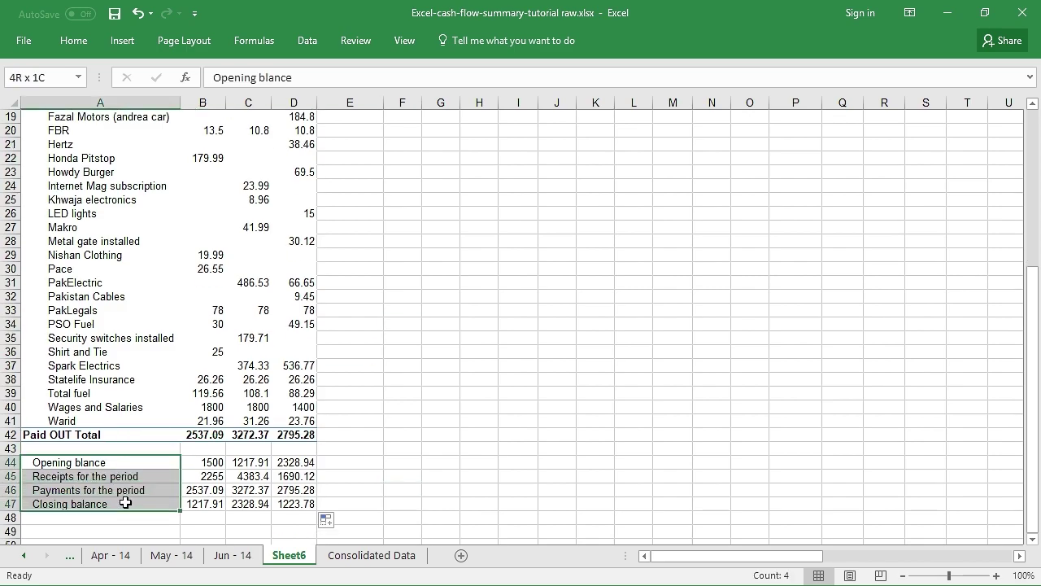
click(77, 43)
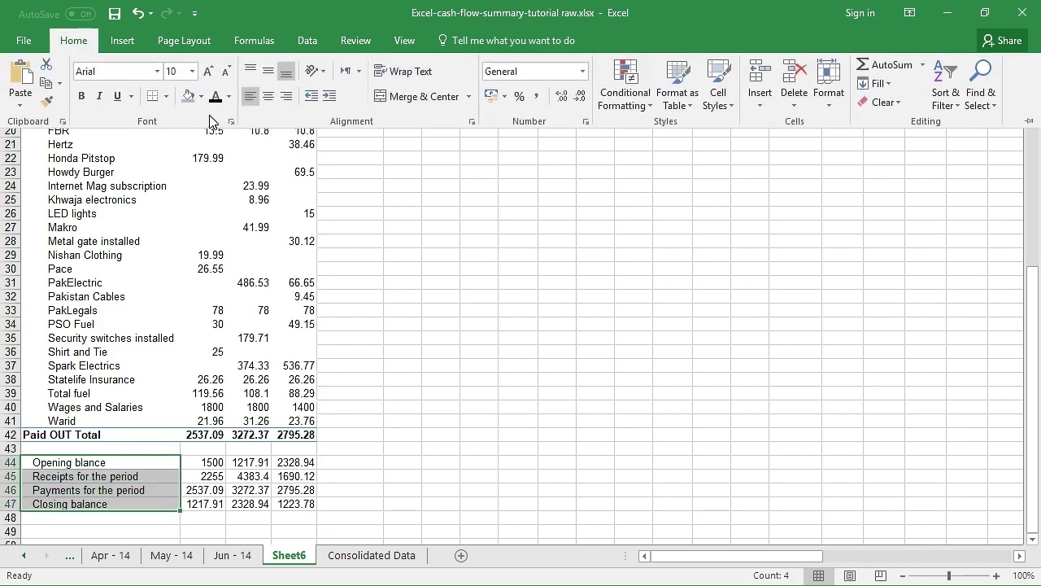
click(82, 96)
click(201, 488)
drag(201, 504, 295, 504)
click(73, 40)
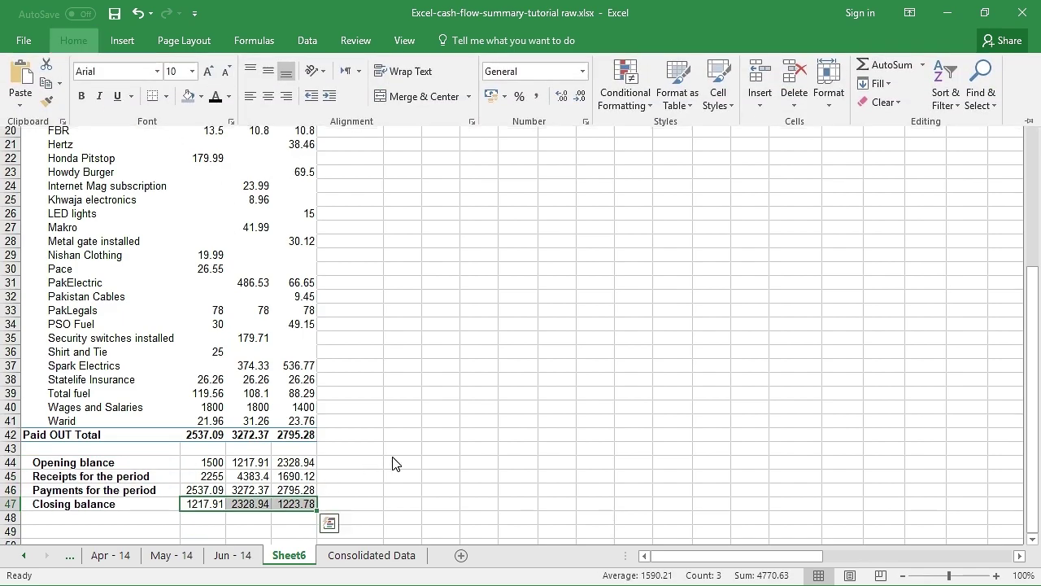
click(330, 523)
click(107, 463)
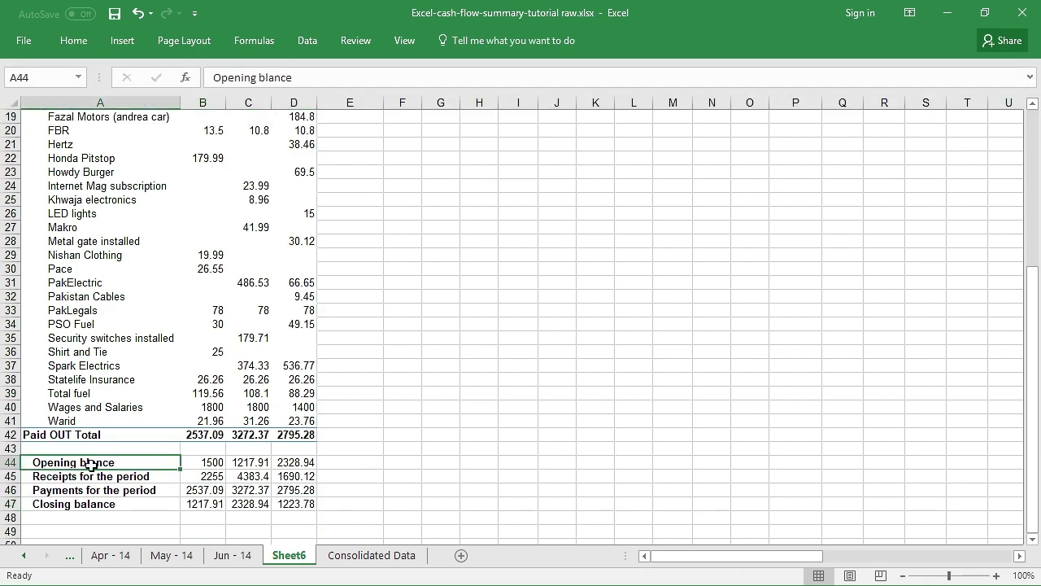
Apply a Top and Double Bottom Border to the closing balance amounts in B47:D47.
drag(195, 504, 314, 503)
click(229, 506)
drag(199, 503, 294, 504)
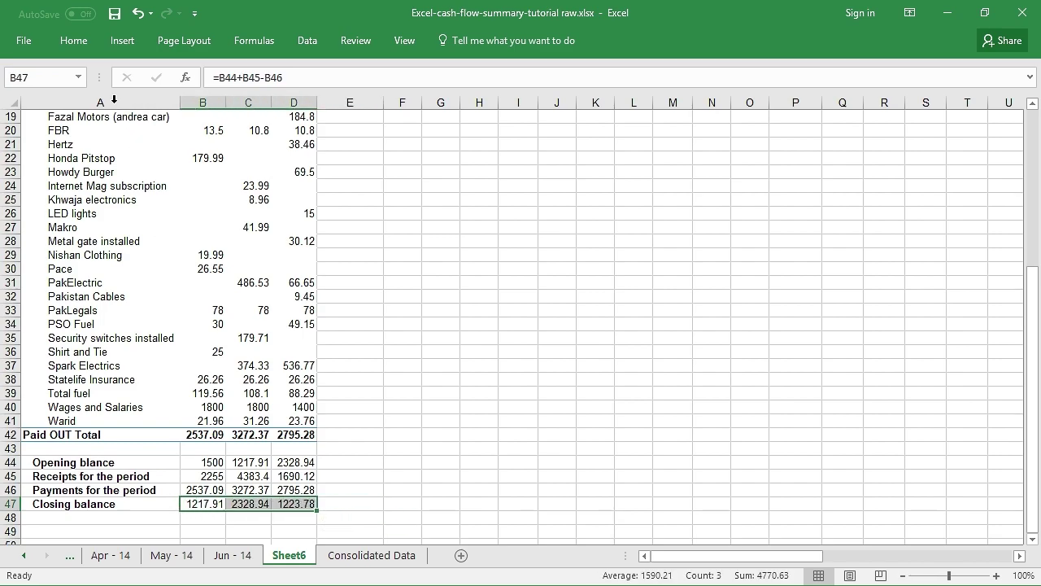
click(73, 41)
click(166, 96)
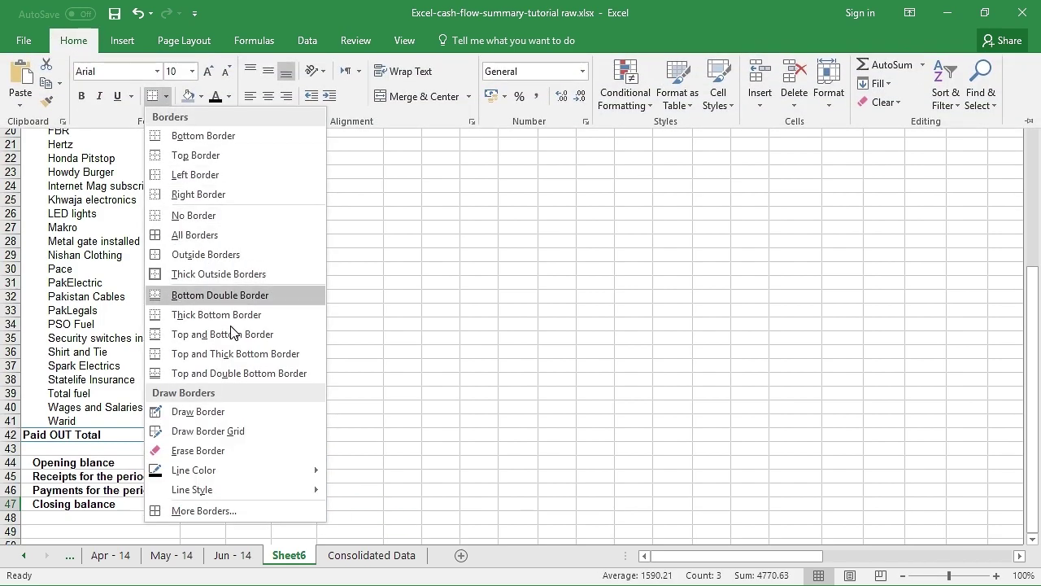
click(262, 374)
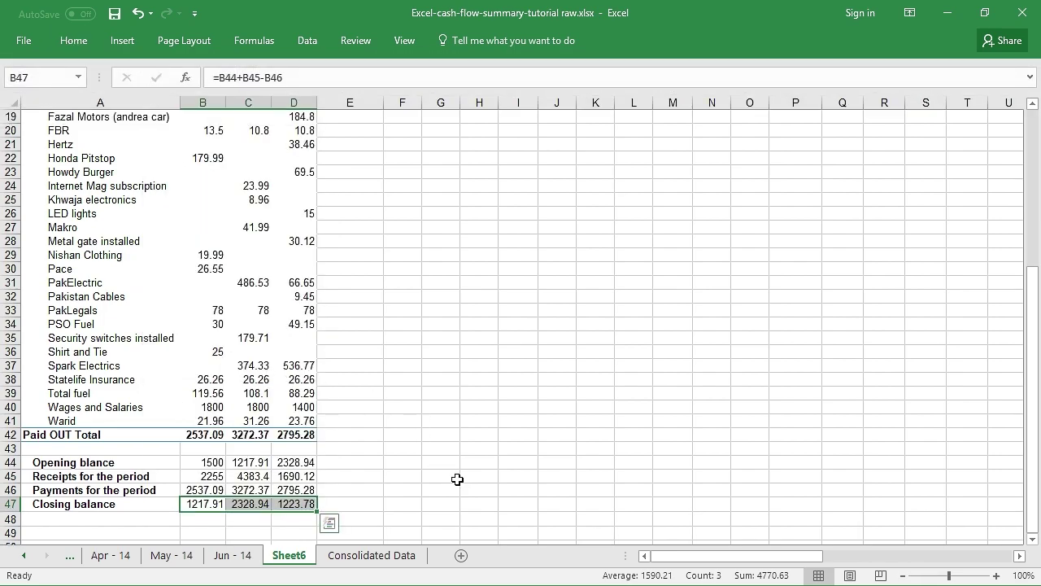
click(440, 476)
Rename the pivot table's Paid IN group in A6 to Receipts.
scroll(556, 494, up, 6)
click(65, 186)
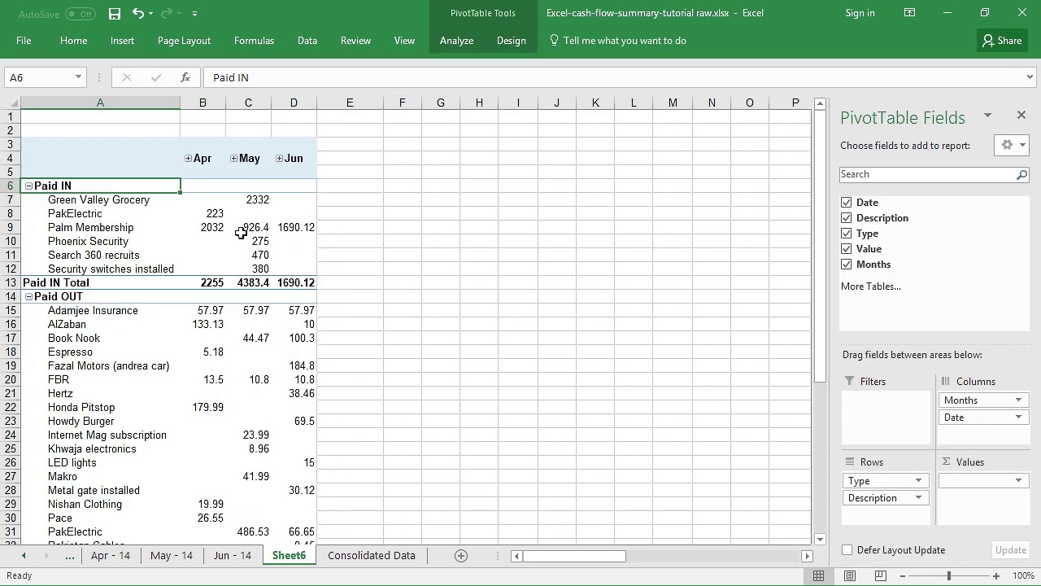
text(Receipts)
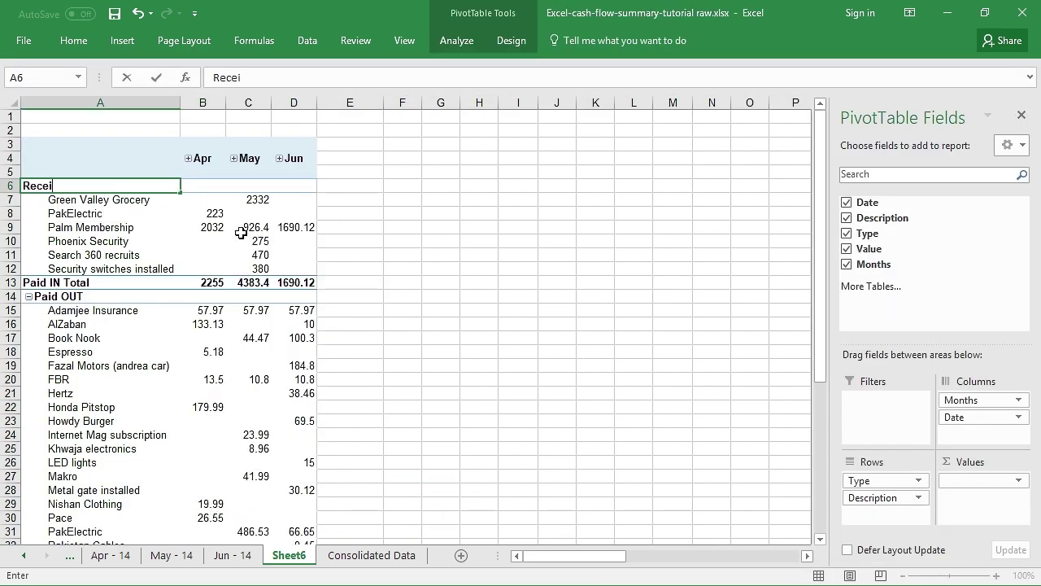
key(Return)
Rename the pivot table's Paid OUT group in A14 to Payments.
key(Down)
key(Down)
key(Down)
key(Down)
key(Down)
key(Down)
key(Down)
key(Down)
key(Down)
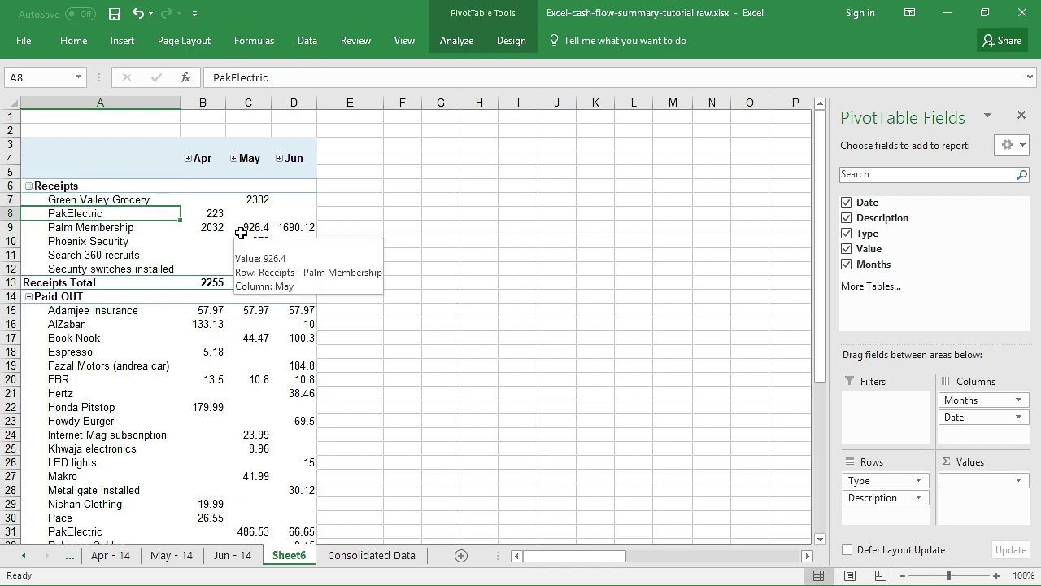
key(Up)
key(Up)
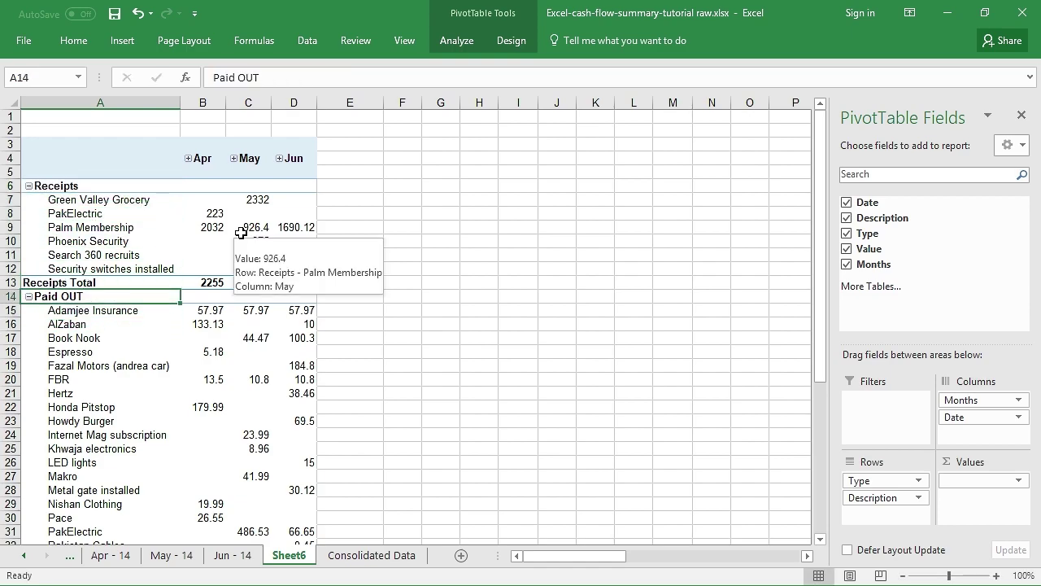
text(Payments)
key(Return)
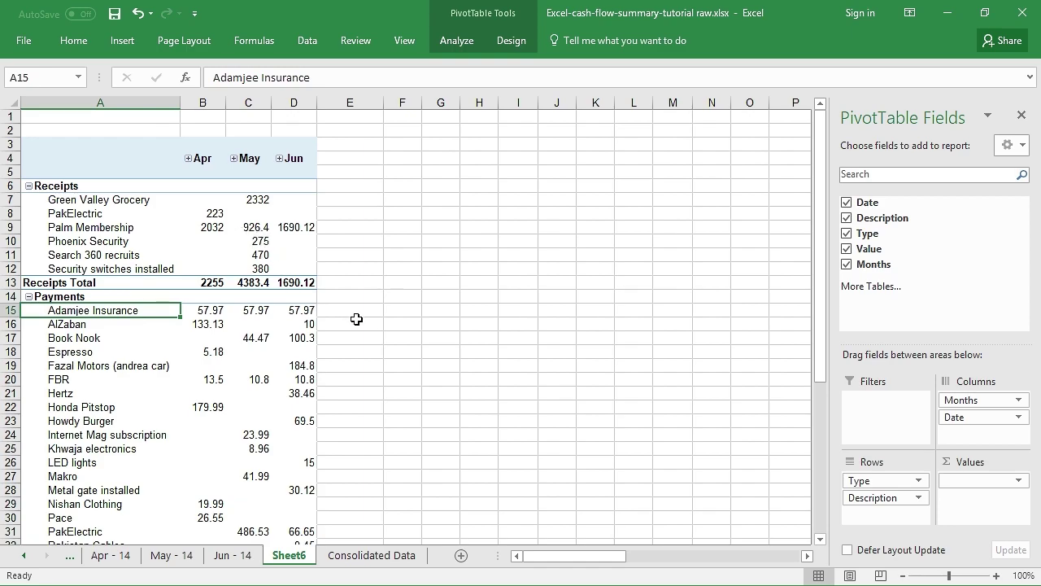
click(402, 338)
scroll(255, 398, down, 6)
scroll(248, 407, up, 5)
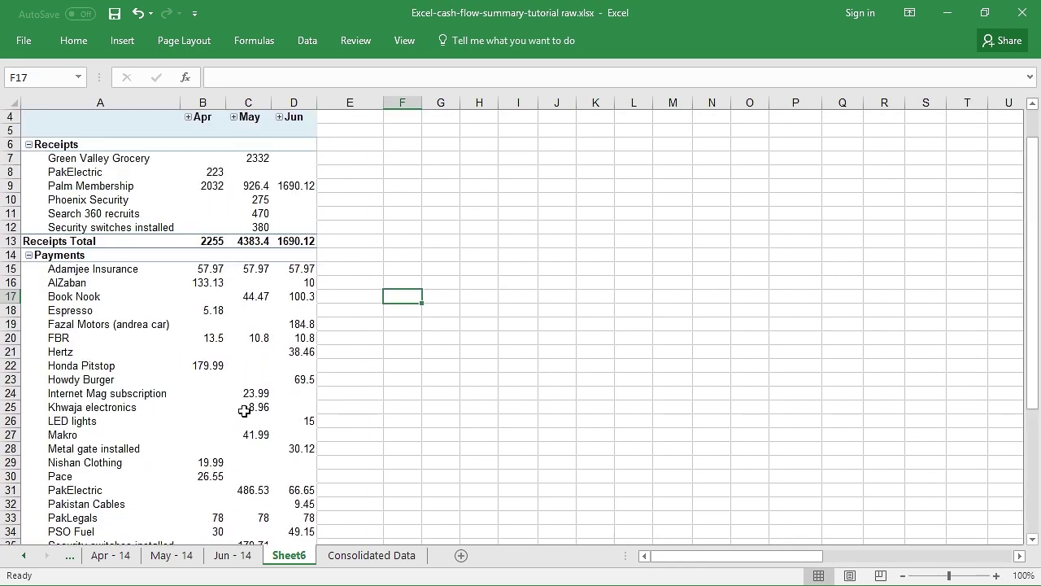